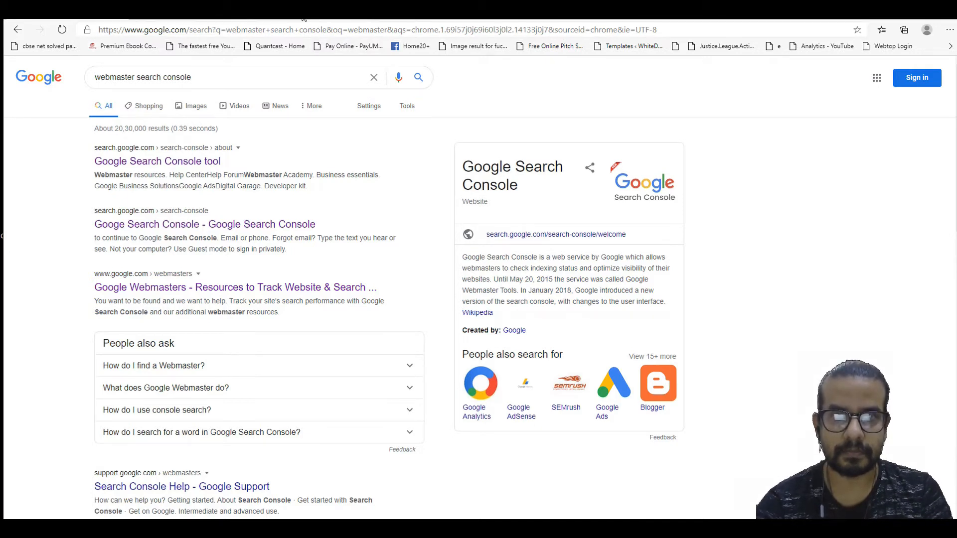
Open Google in a new browser tab and search for "xml sitemap generator".
{"action": "left_click", "coordinate": [304, 16]}
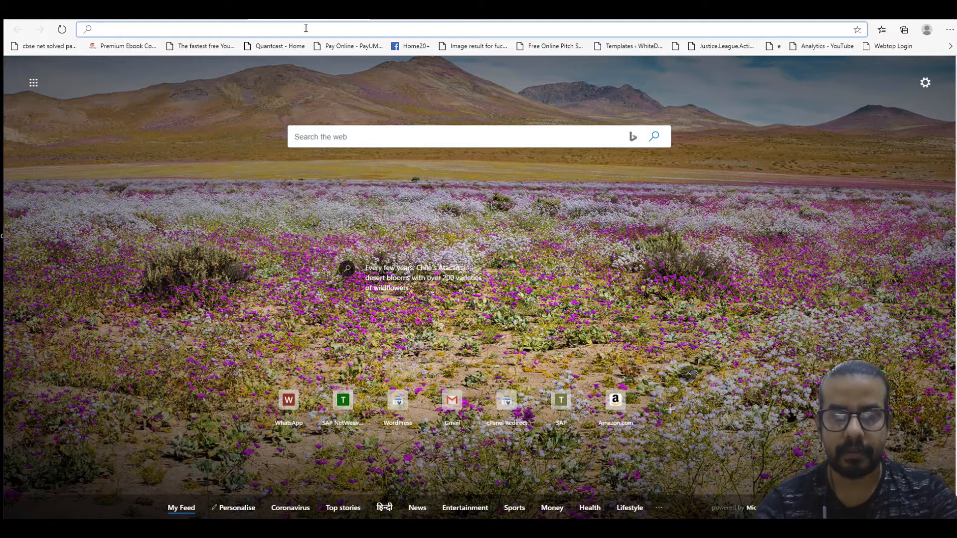
{"action": "type", "text": "google.com"}
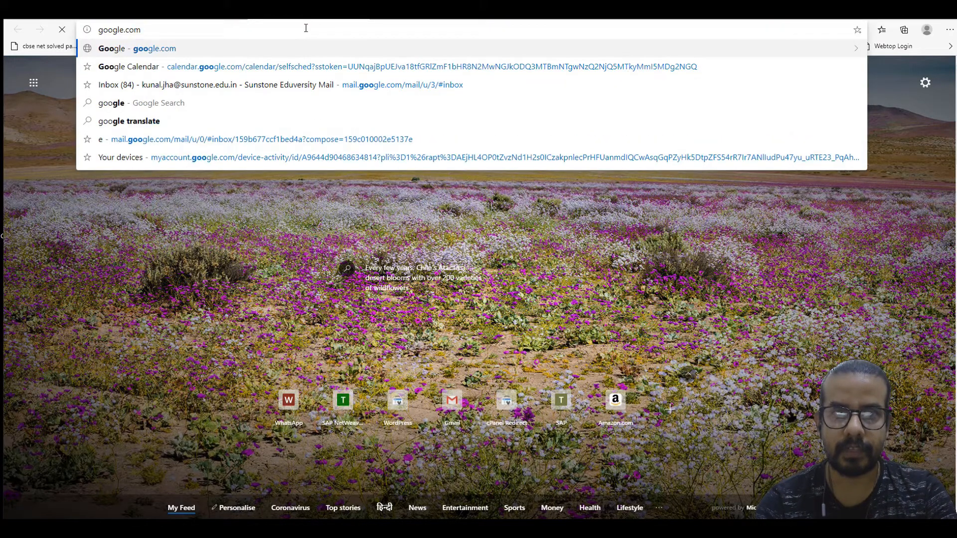
{"action": "key", "text": "Return"}
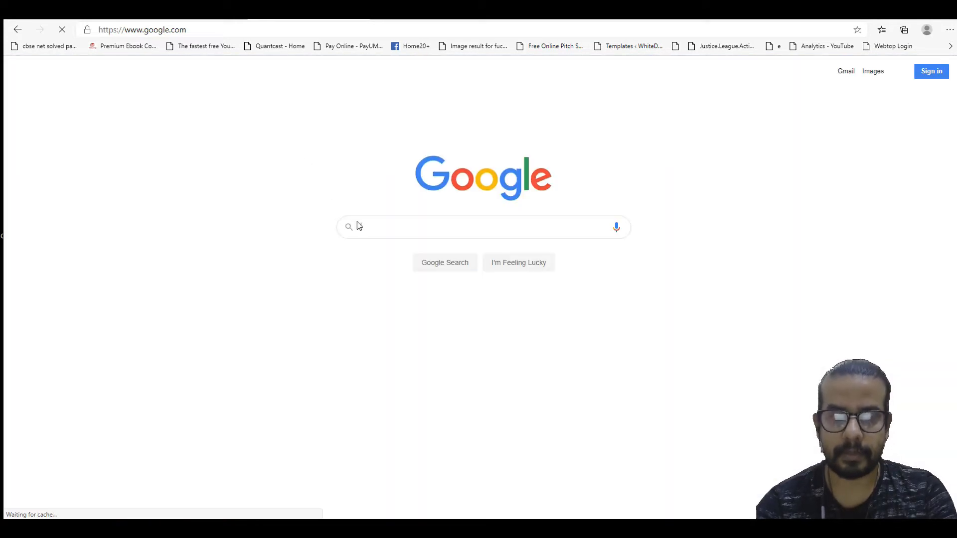
{"action": "type", "text": "xml "}
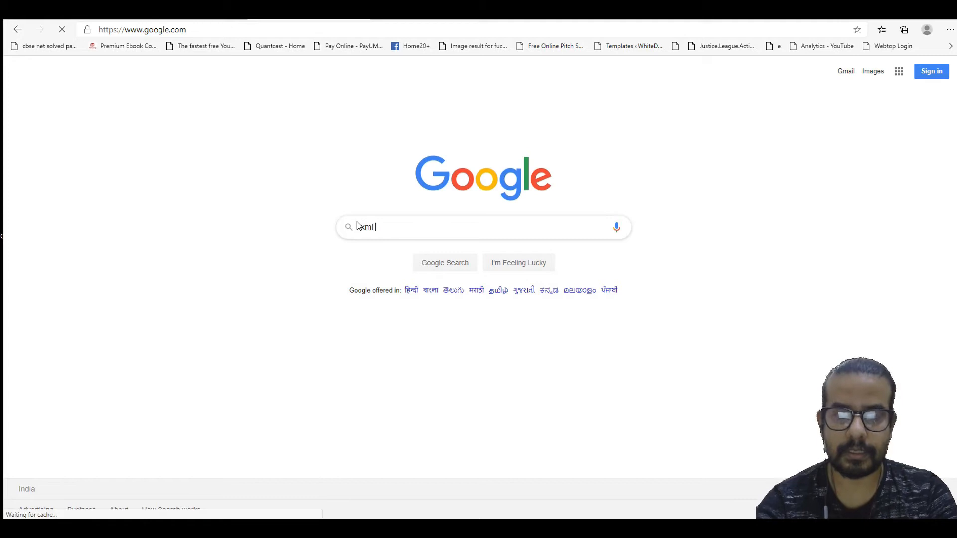
{"action": "type", "text": "sitemap"}
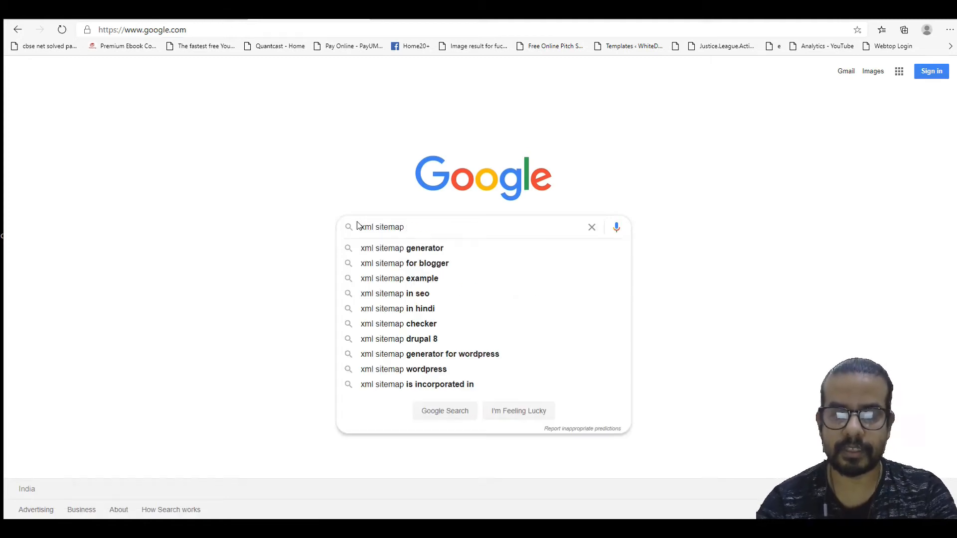
{"action": "key", "text": "Down"}
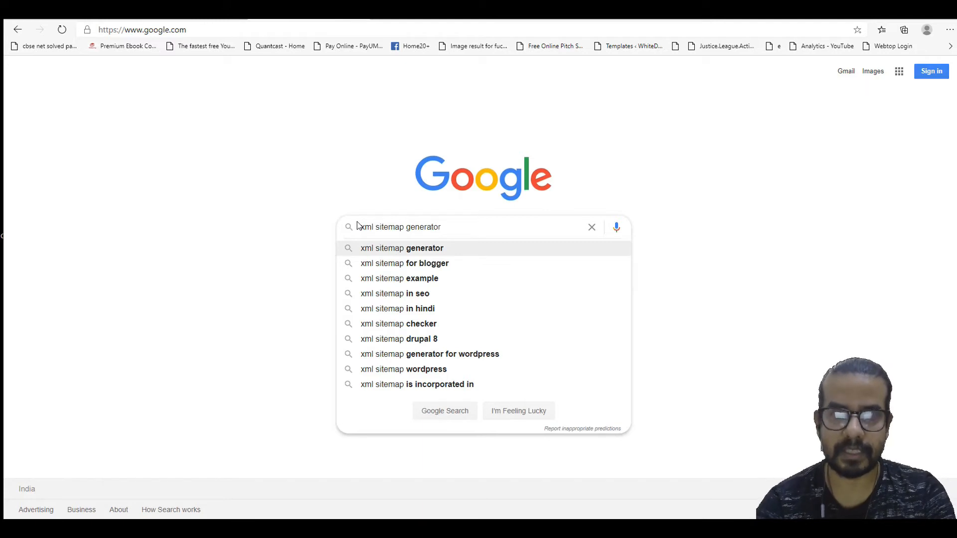
{"action": "key", "text": "Return"}
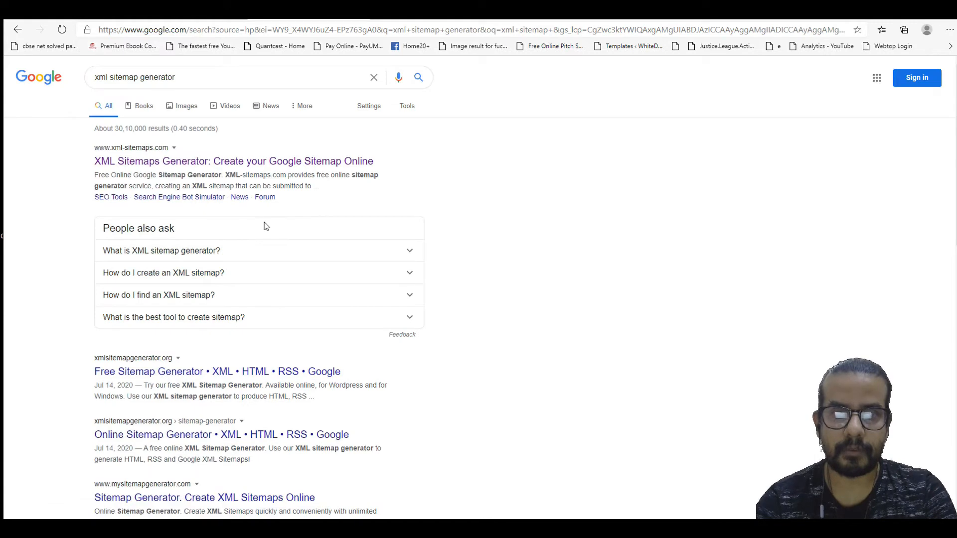
Open the XML-Sitemaps.com generator from the search results and dismiss the sitemap explanation popup.
{"action": "left_click", "coordinate": [143, 168]}
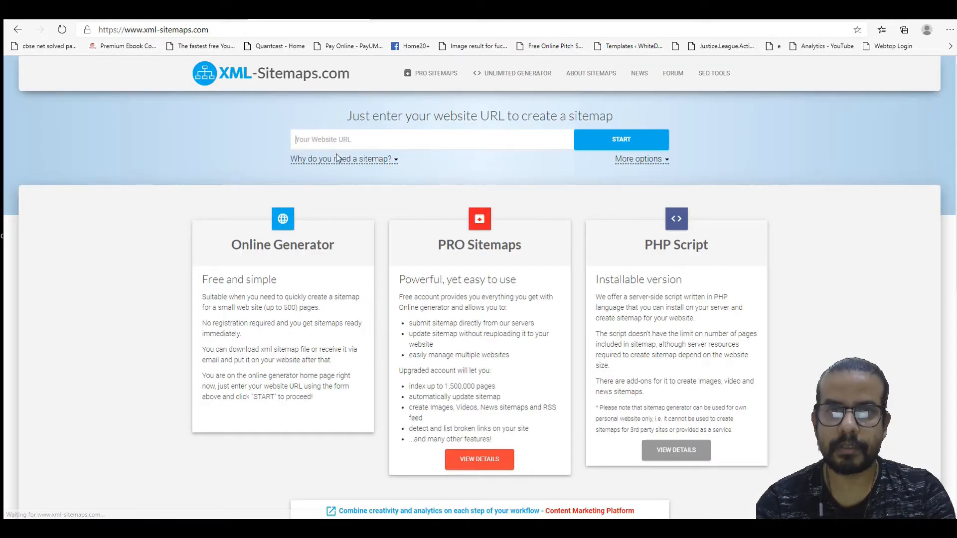
{"action": "left_click", "coordinate": [295, 141]}
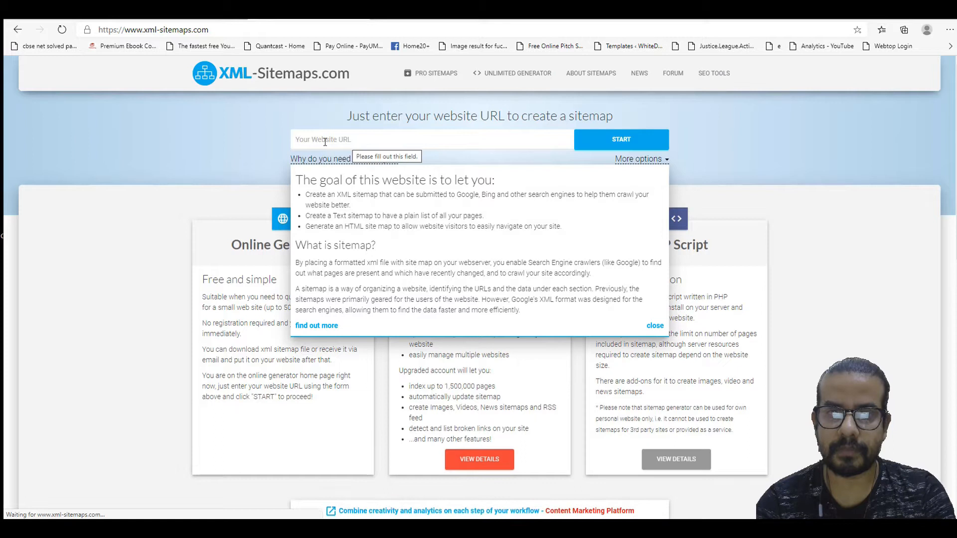
{"action": "left_click", "coordinate": [259, 145]}
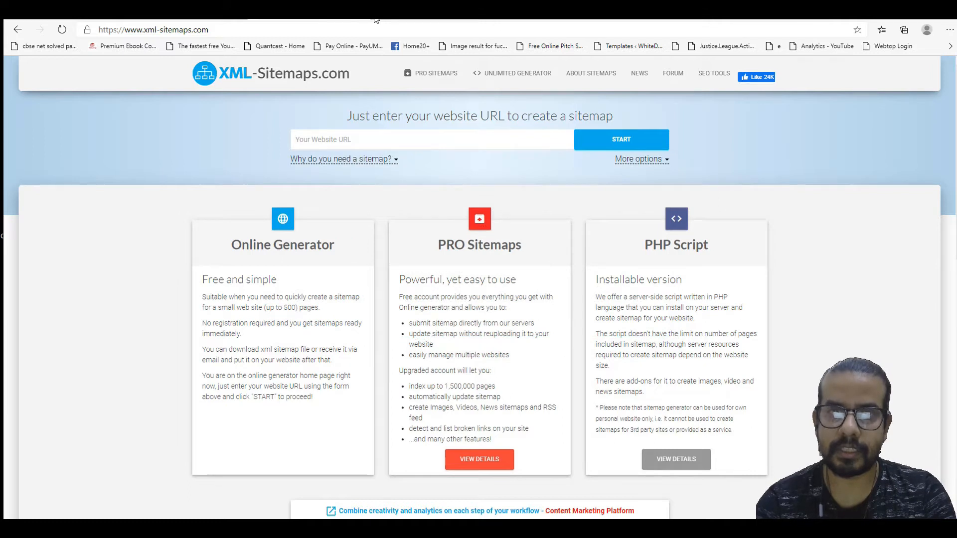
Load digitallguru.com in a new tab and copy the site's address.
{"action": "left_click", "coordinate": [377, 20]}
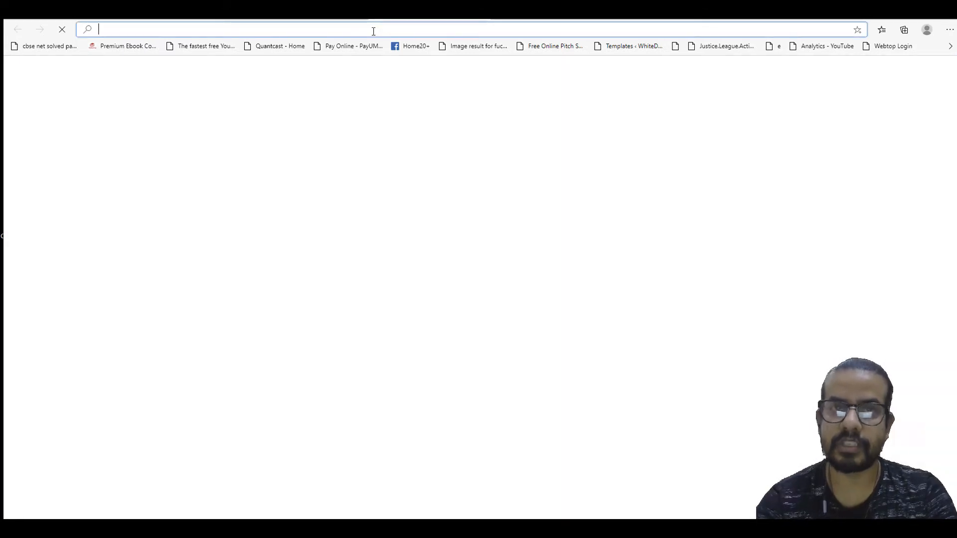
{"action": "type", "text": "digitallguru.com"}
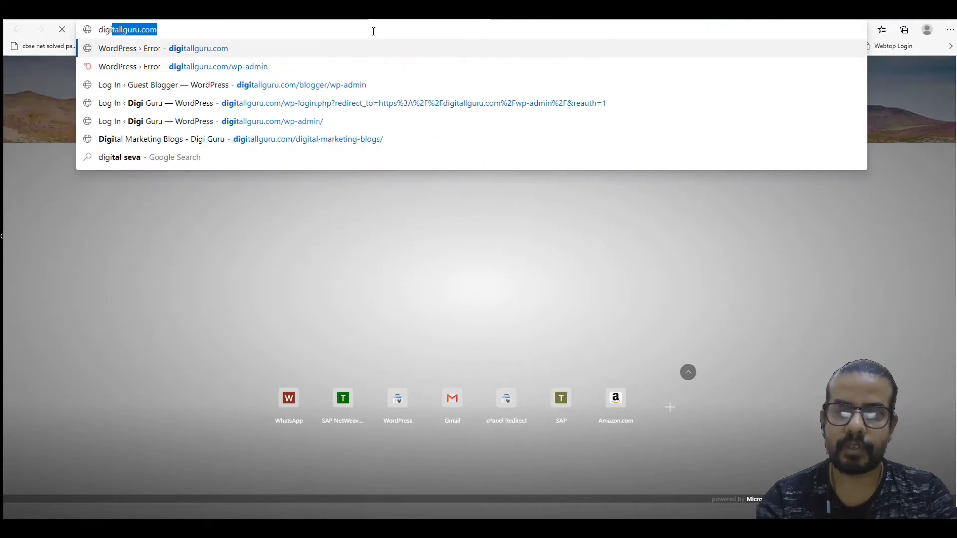
{"action": "key", "text": "Return"}
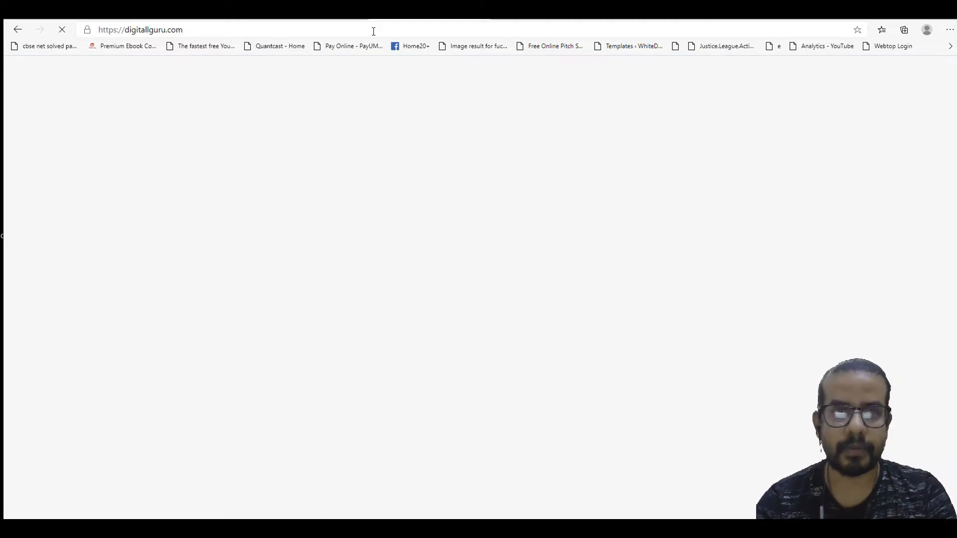
{"action": "left_click", "coordinate": [384, 31]}
{"action": "key", "text": "ctrl+c"}
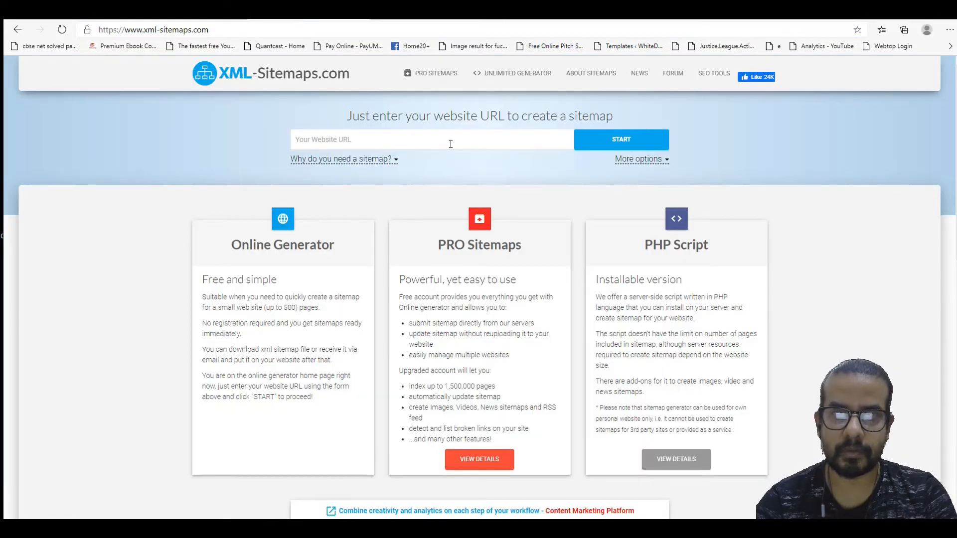
{"action": "left_click", "coordinate": [451, 144]}
{"action": "key", "text": "ctrl+v"}
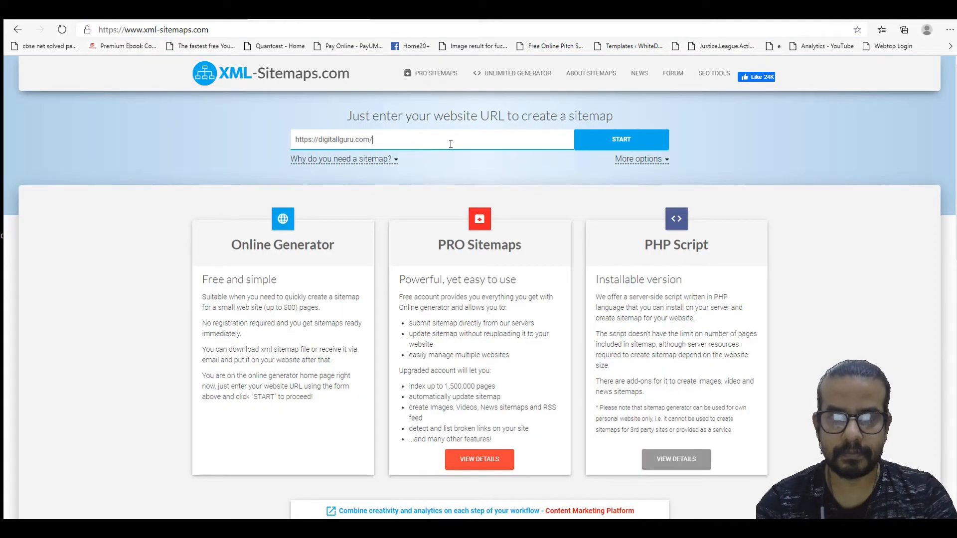
{"action": "left_click", "coordinate": [635, 148]}
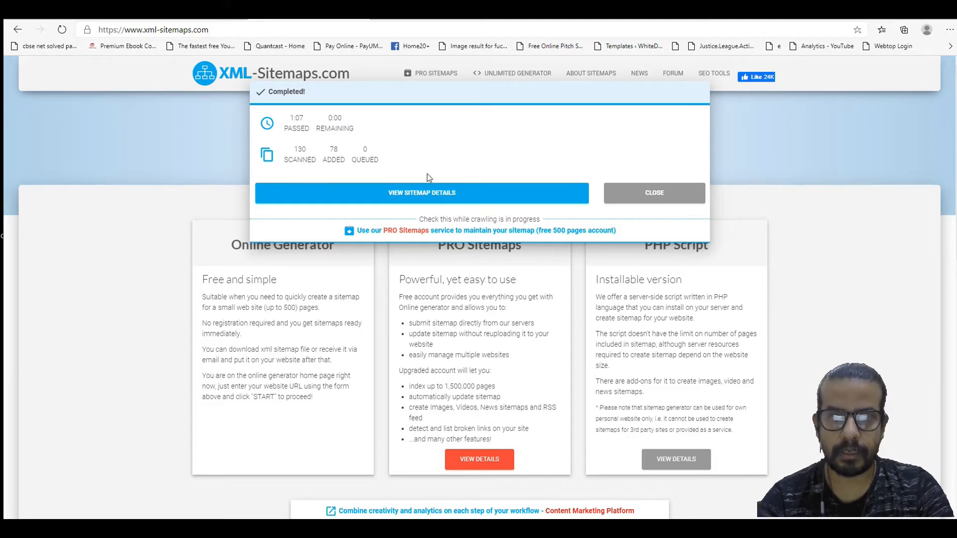
{"action": "left_click", "coordinate": [451, 196]}
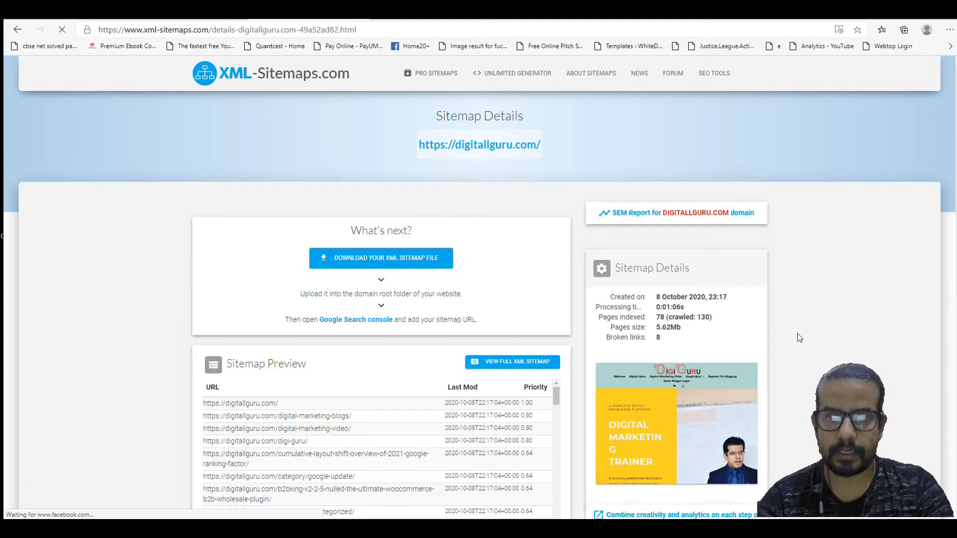
Examine the generated sitemap's details, the URL list in the sitemap preview and the broken links section.
{"action": "scroll", "coordinate": [811, 355], "scroll_direction": "down", "scroll_amount": 1}
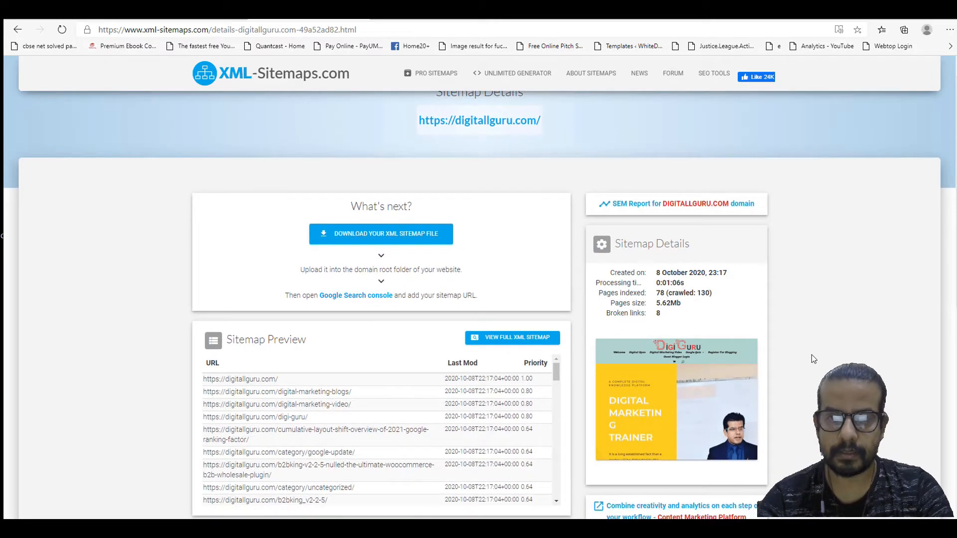
{"action": "scroll", "coordinate": [812, 354], "scroll_direction": "down", "scroll_amount": 1}
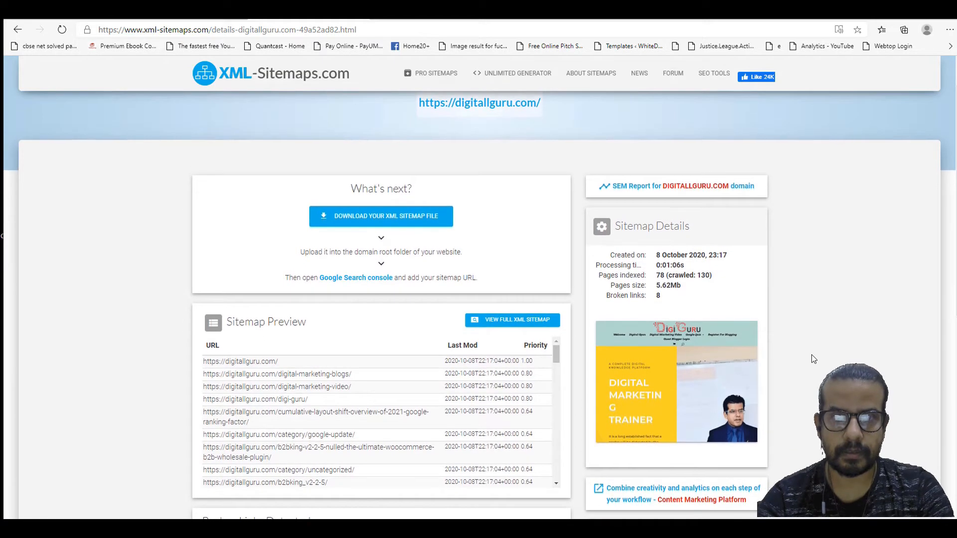
{"action": "scroll", "coordinate": [812, 355], "scroll_direction": "down", "scroll_amount": 1}
{"action": "scroll", "coordinate": [811, 355], "scroll_direction": "down", "scroll_amount": 3}
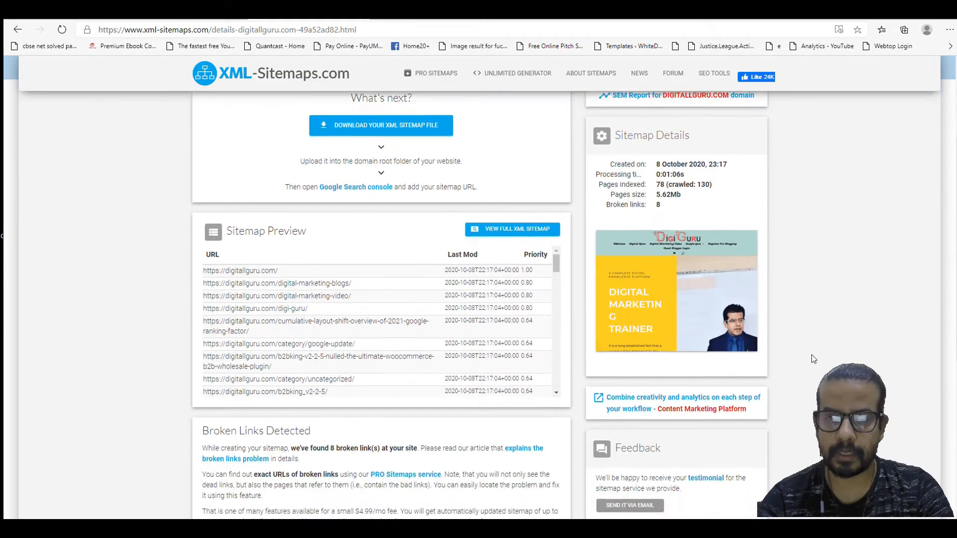
{"action": "scroll", "coordinate": [812, 355], "scroll_direction": "down", "scroll_amount": 1}
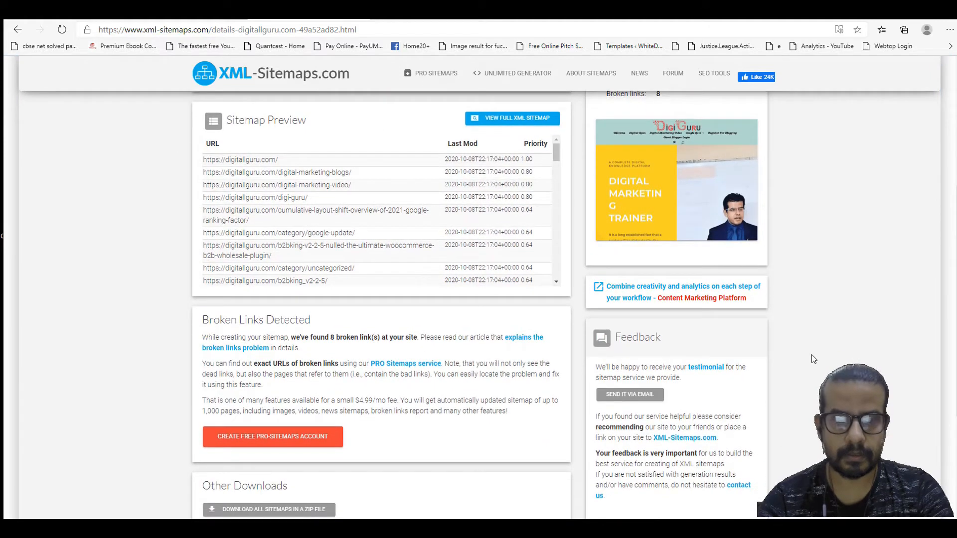
{"action": "scroll", "coordinate": [812, 354], "scroll_direction": "up", "scroll_amount": 2}
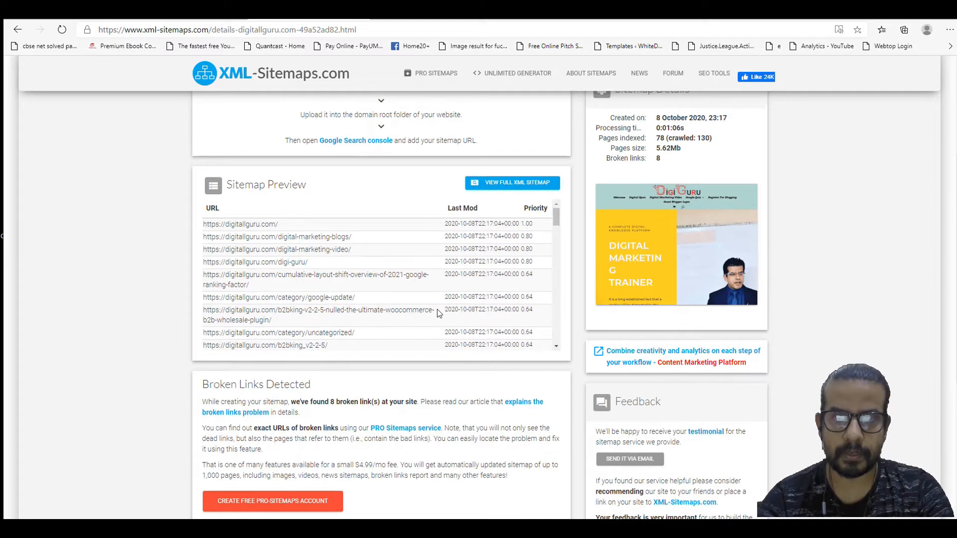
{"action": "scroll", "coordinate": [438, 310], "scroll_direction": "up", "scroll_amount": 2}
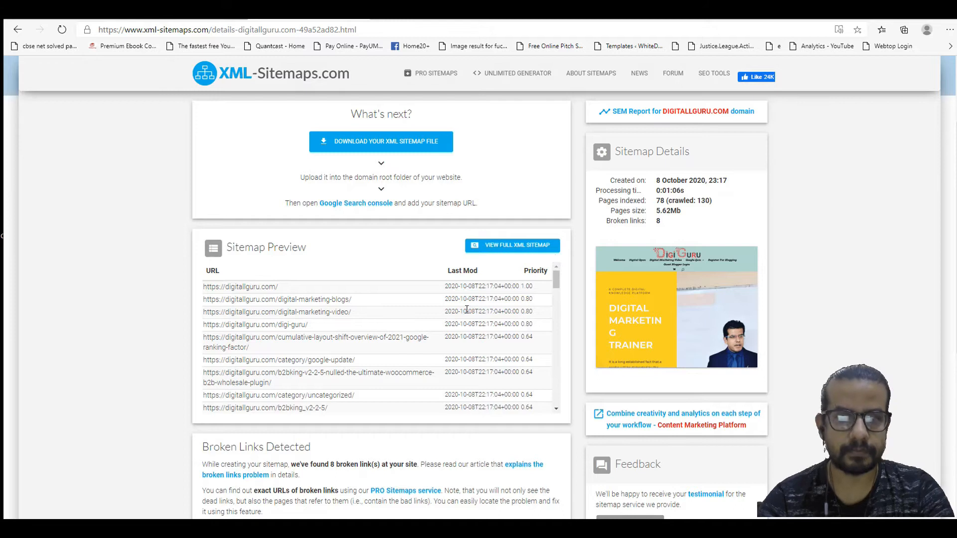
{"action": "scroll", "coordinate": [467, 310], "scroll_direction": "down", "scroll_amount": 5}
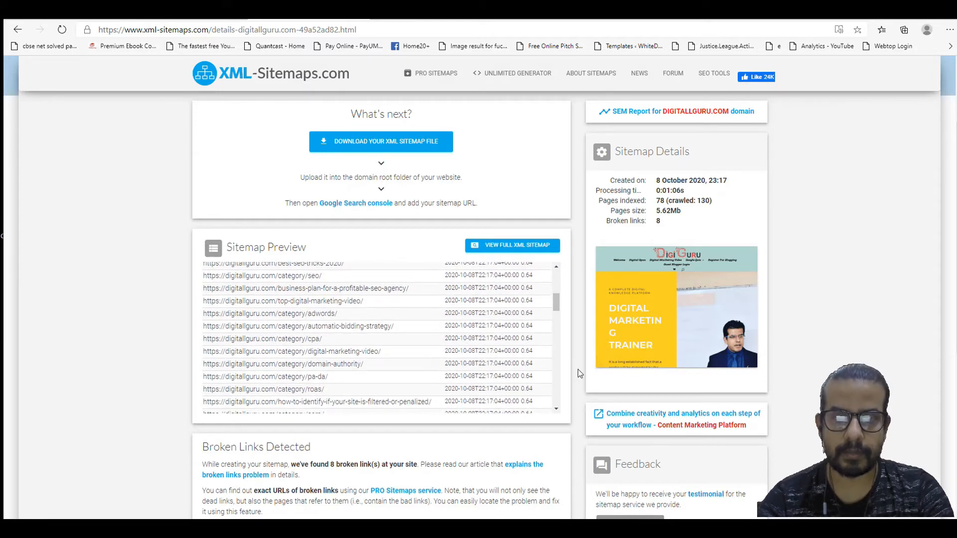
{"action": "scroll", "coordinate": [580, 373], "scroll_direction": "down", "scroll_amount": 3}
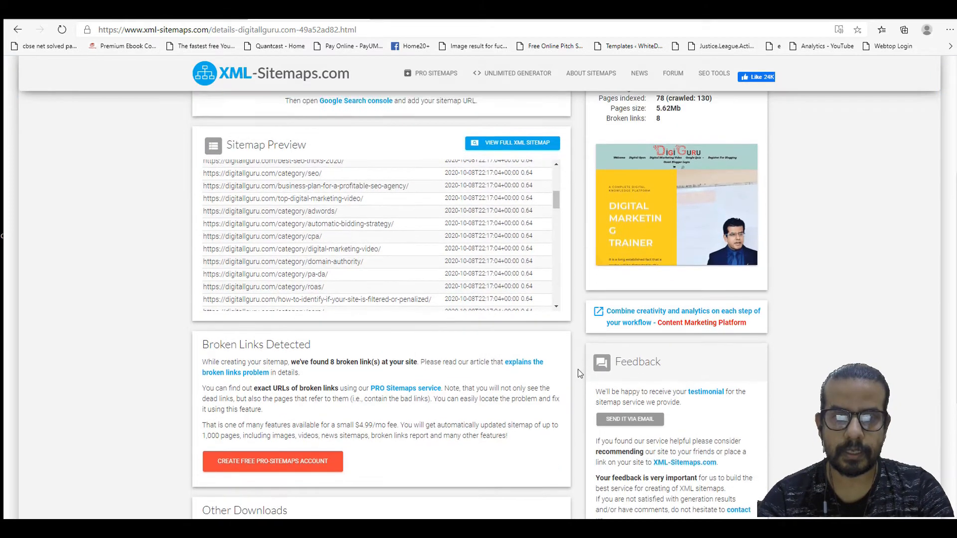
{"action": "scroll", "coordinate": [578, 373], "scroll_direction": "up", "scroll_amount": 5}
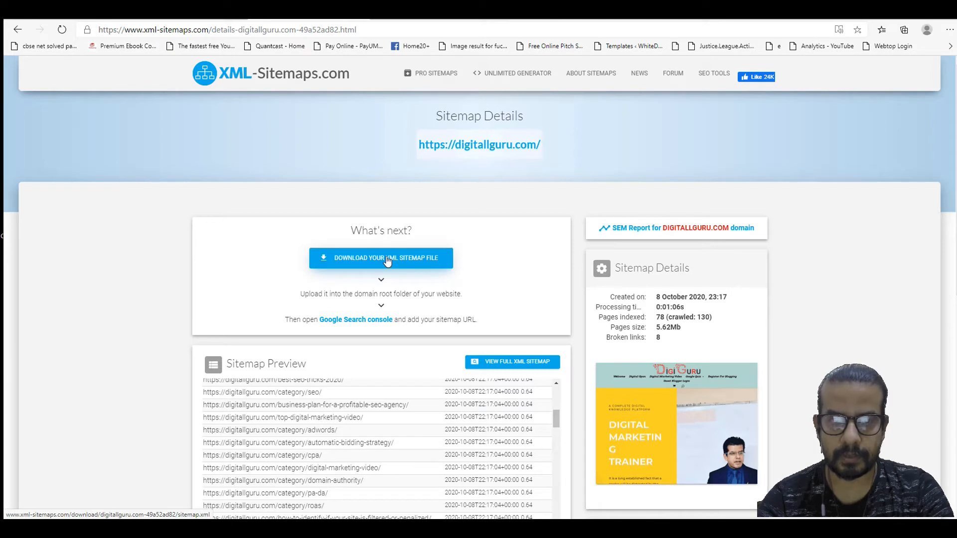
Download the generated XML sitemap file.
{"action": "left_click", "coordinate": [387, 261]}
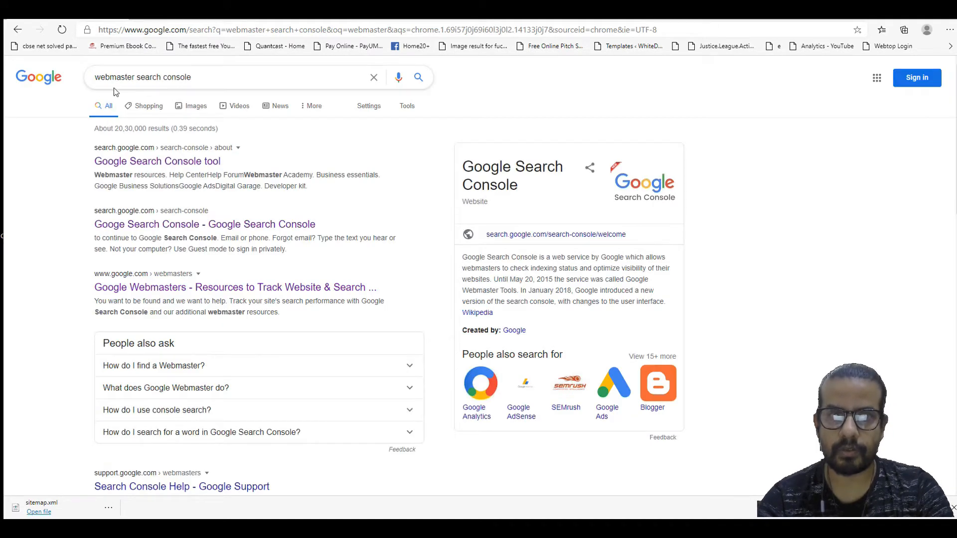
Open Google Search Console from the "webmaster search console" results and sign in with the first listed account and its account password.
{"action": "left_click", "coordinate": [145, 165]}
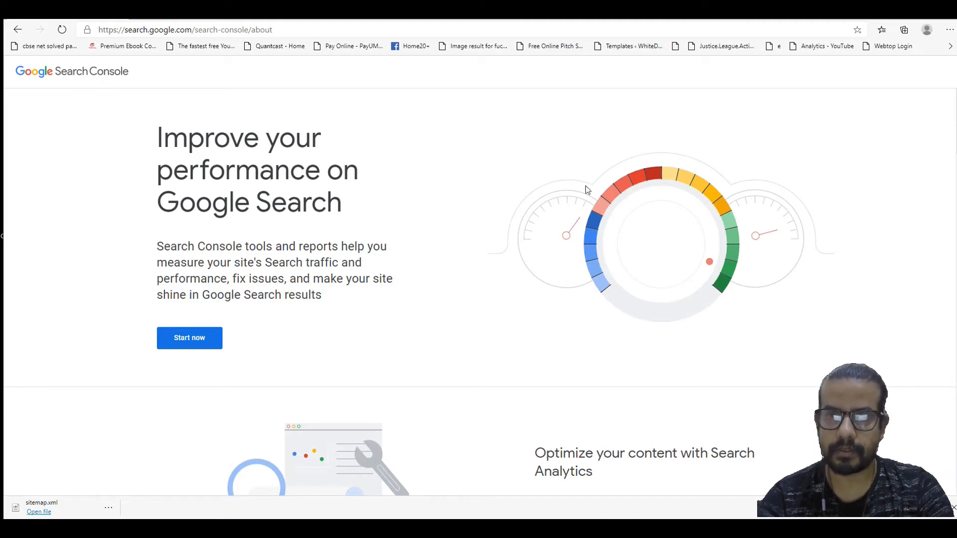
{"action": "left_click", "coordinate": [205, 344]}
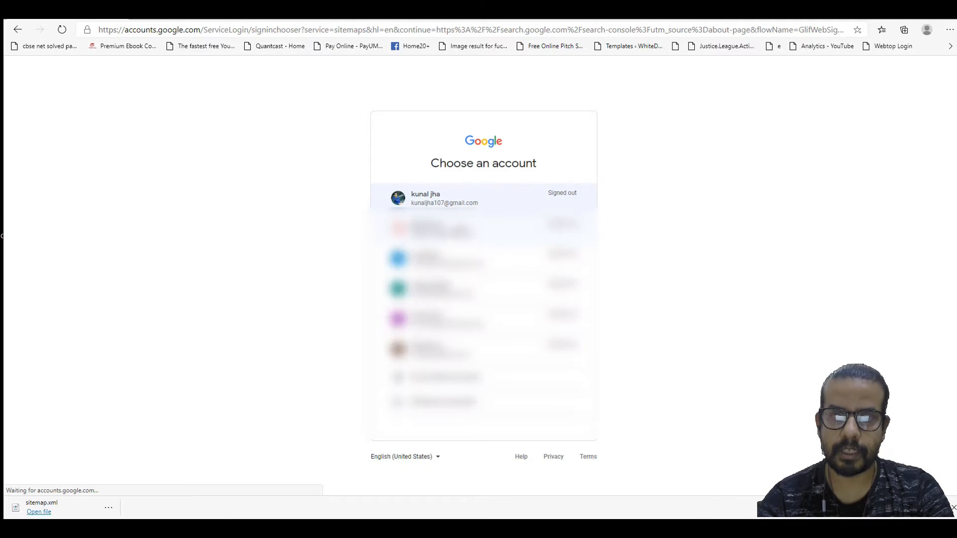
{"action": "left_click", "coordinate": [451, 200]}
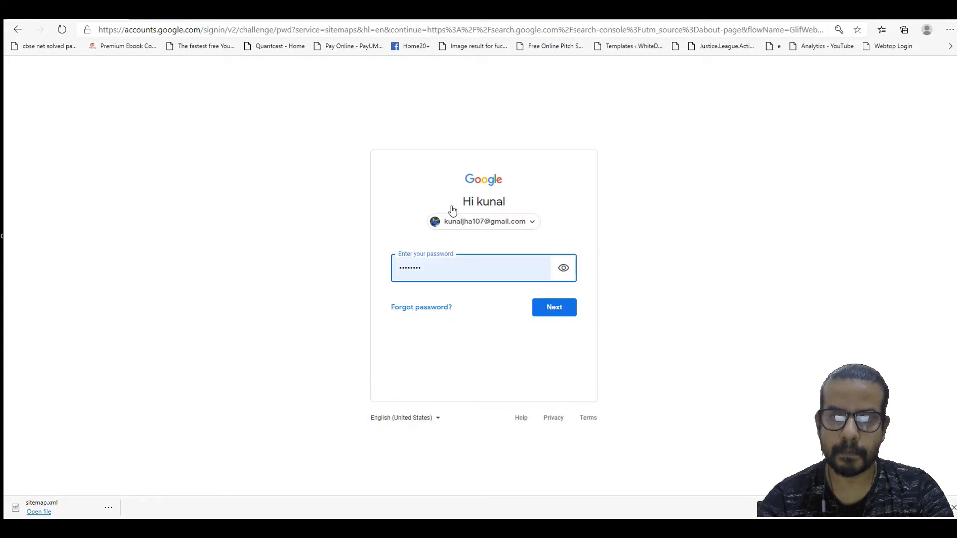
{"action": "left_click", "coordinate": [558, 308]}
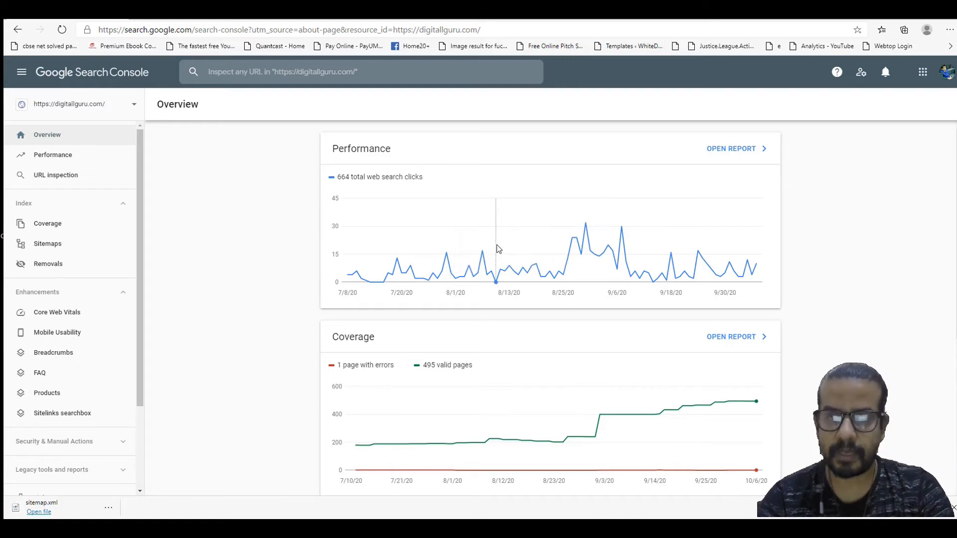
Open the Sitemaps report for digitallguru.com, check the details of the submitted /sitemap.xml and return to the submitted sitemaps list.
{"action": "scroll", "coordinate": [231, 259], "scroll_direction": "down", "scroll_amount": 1}
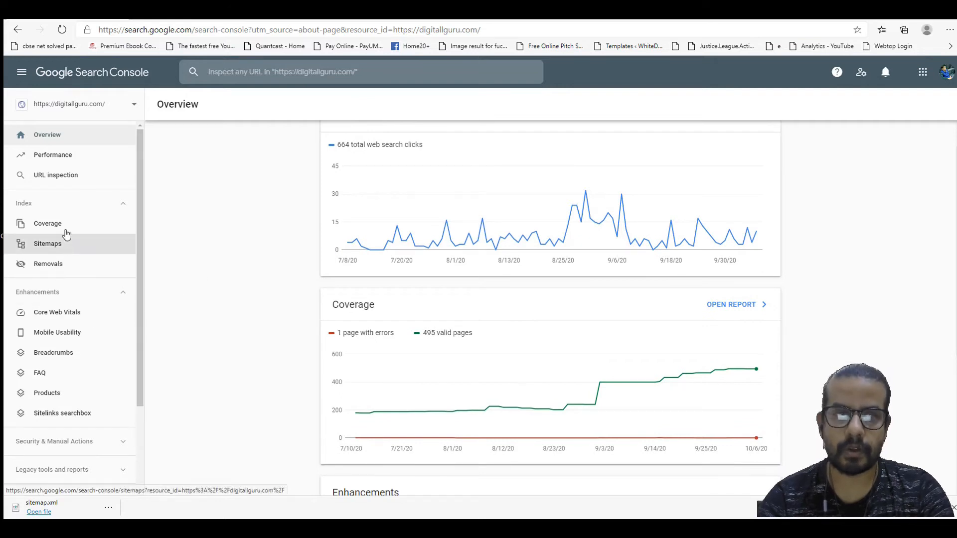
{"action": "left_click", "coordinate": [38, 249]}
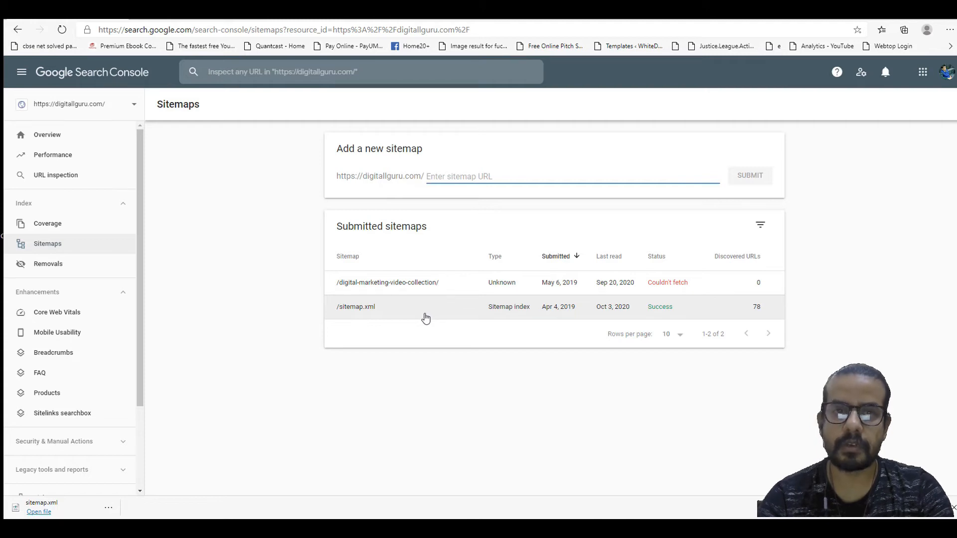
{"action": "left_click", "coordinate": [425, 318]}
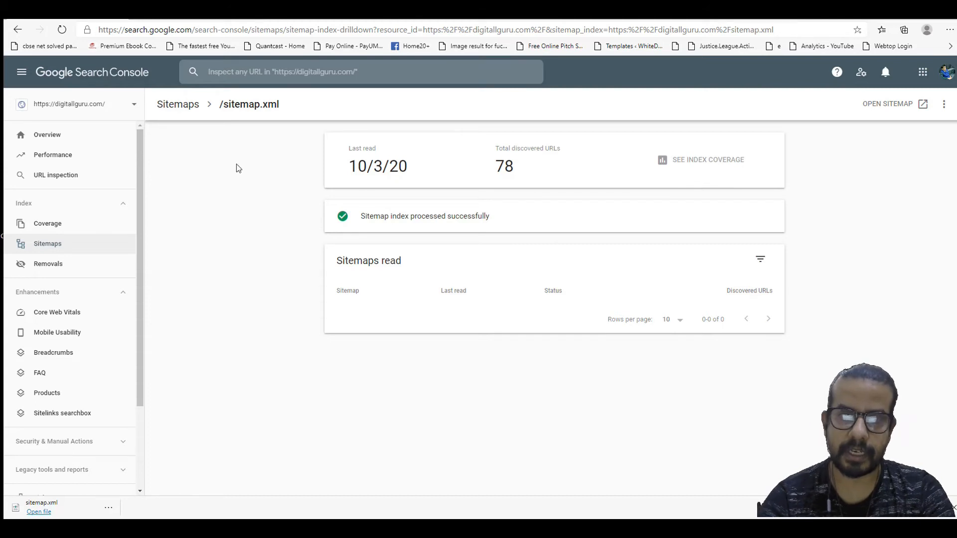
{"action": "left_click", "coordinate": [18, 33]}
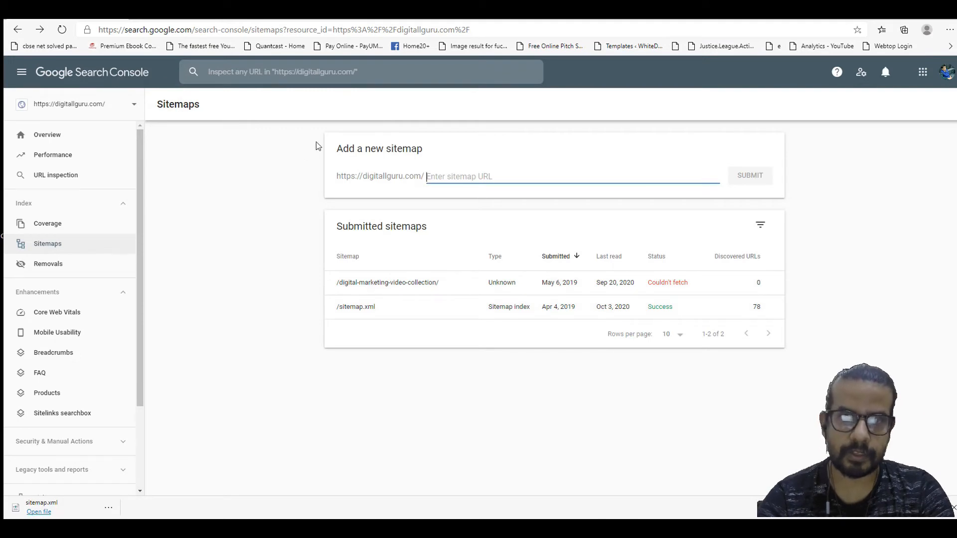
Switch to the Hostinger hosting panel and open the File Manager for digitallguru.com.
{"action": "left_click", "coordinate": [196, 21]}
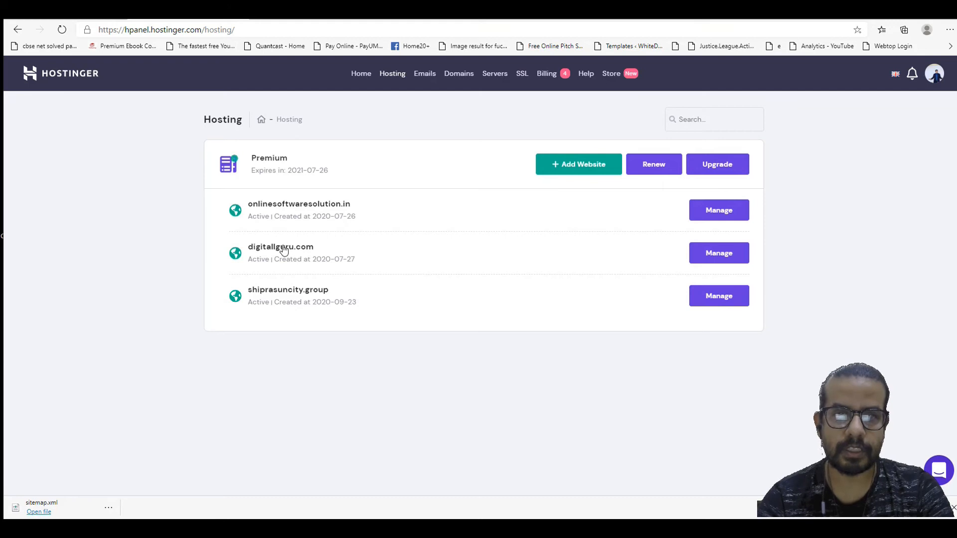
{"action": "left_click", "coordinate": [284, 250]}
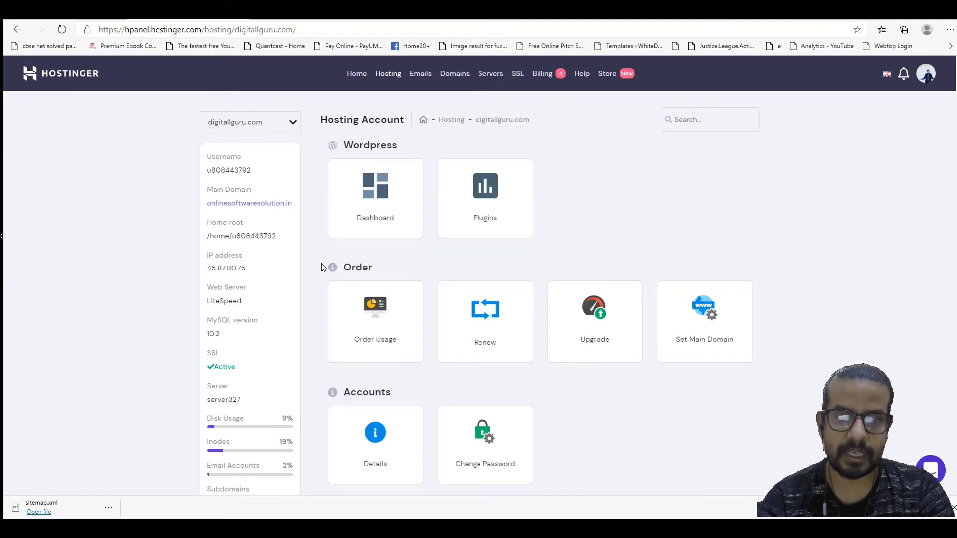
{"action": "scroll", "coordinate": [321, 267], "scroll_direction": "down", "scroll_amount": 2}
{"action": "scroll", "coordinate": [322, 265], "scroll_direction": "down", "scroll_amount": 9}
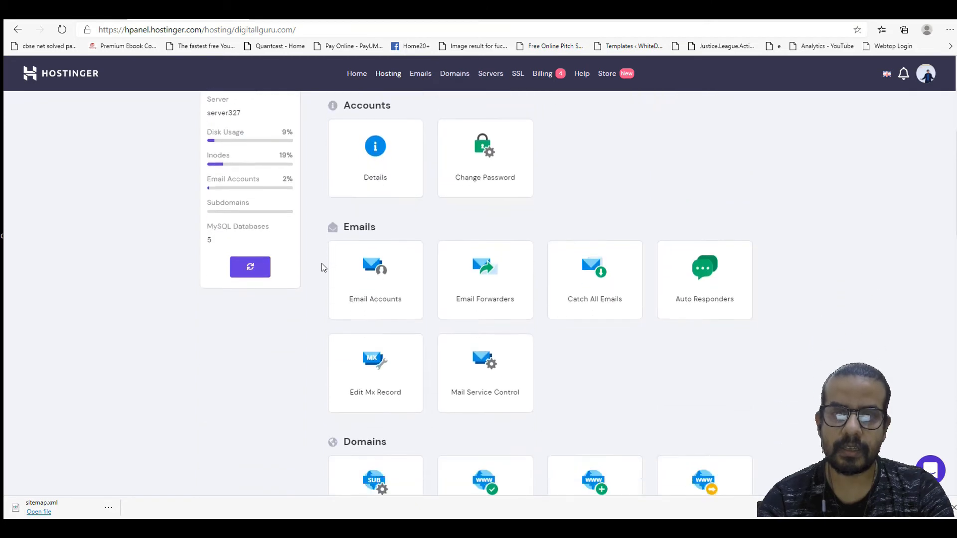
{"action": "scroll", "coordinate": [321, 268], "scroll_direction": "down", "scroll_amount": 5}
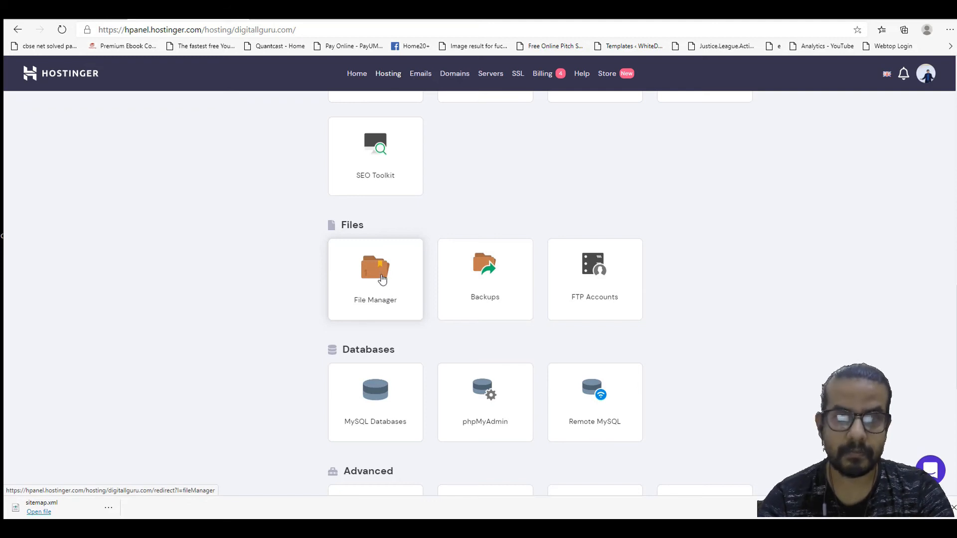
{"action": "left_click", "coordinate": [382, 280]}
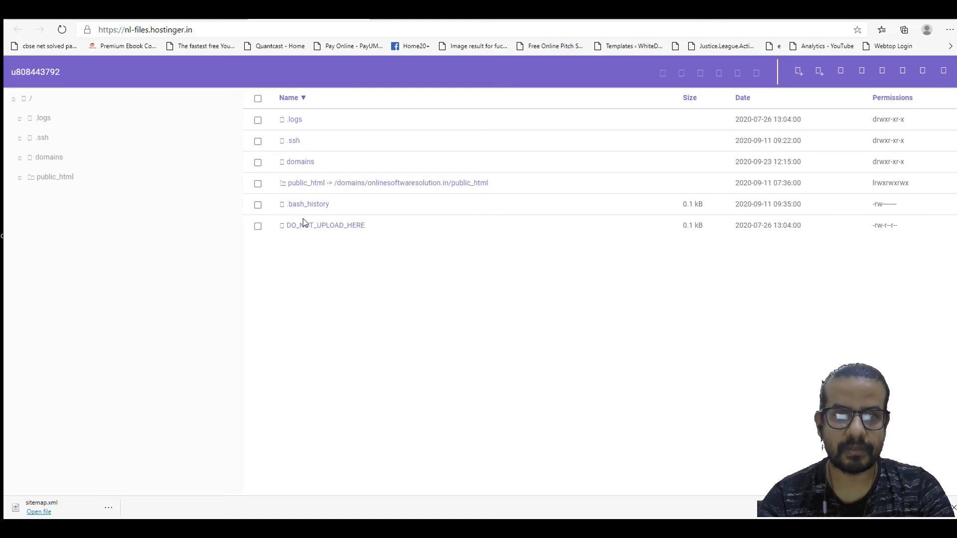
Open the public_html folder of digitallguru.com inside the domains folder.
{"action": "left_click", "coordinate": [51, 158]}
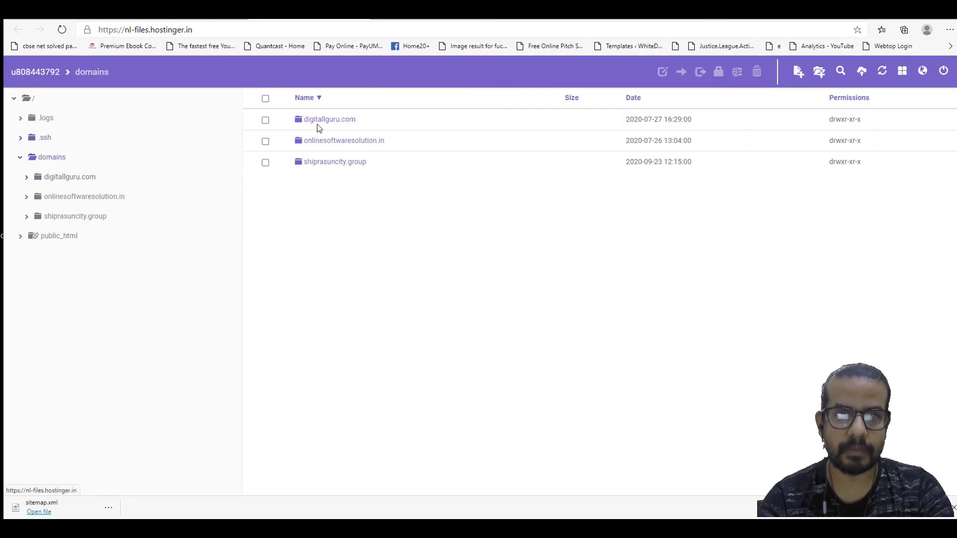
{"action": "left_click", "coordinate": [331, 120]}
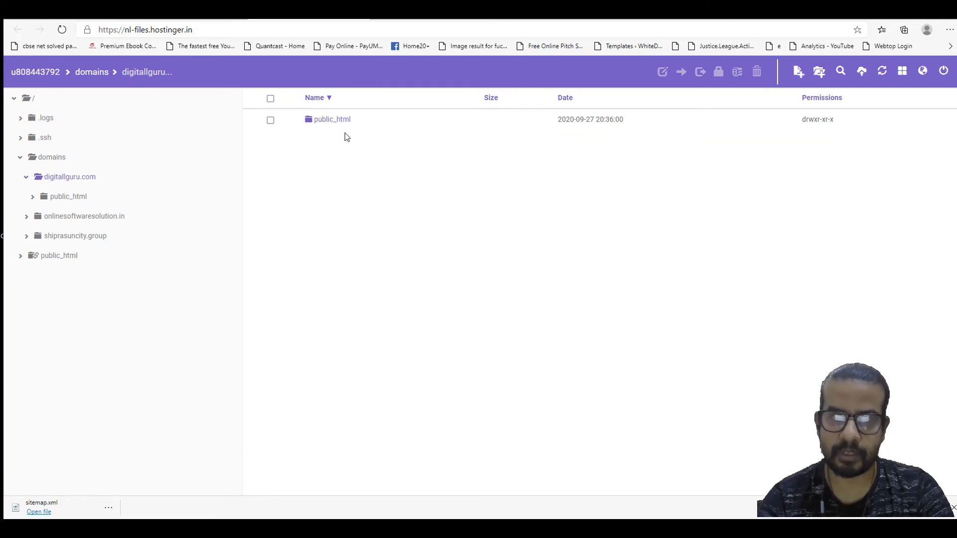
{"action": "left_click", "coordinate": [328, 124]}
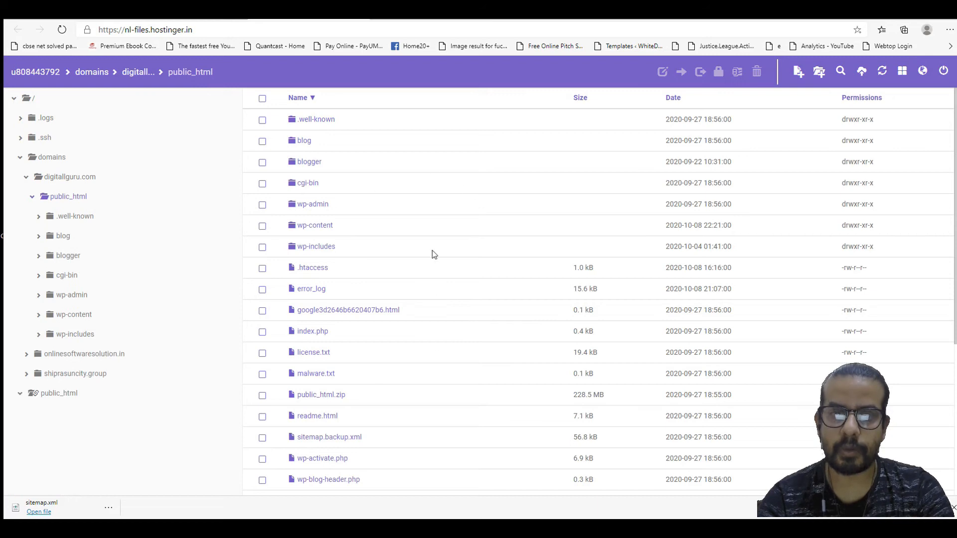
Find the old sitemap.backup.xml in the public_html folder and delete it.
{"action": "scroll", "coordinate": [449, 386], "scroll_direction": "down", "scroll_amount": 1}
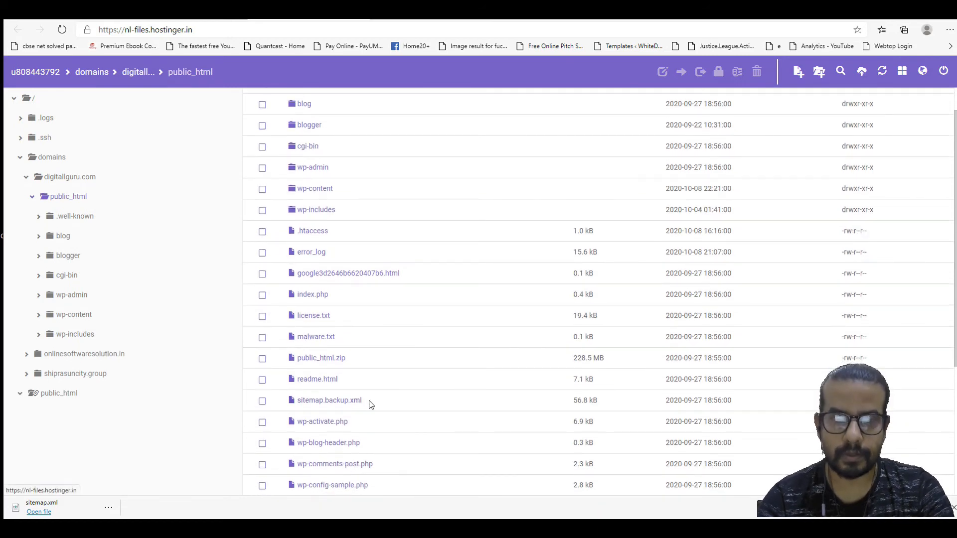
{"action": "scroll", "coordinate": [387, 404], "scroll_direction": "down", "scroll_amount": 1}
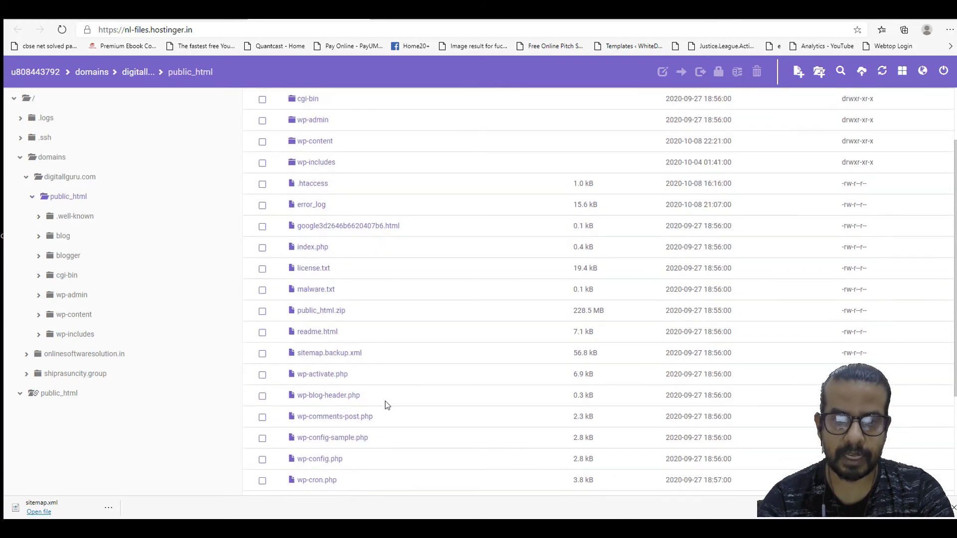
{"action": "scroll", "coordinate": [387, 405], "scroll_direction": "up", "scroll_amount": 1}
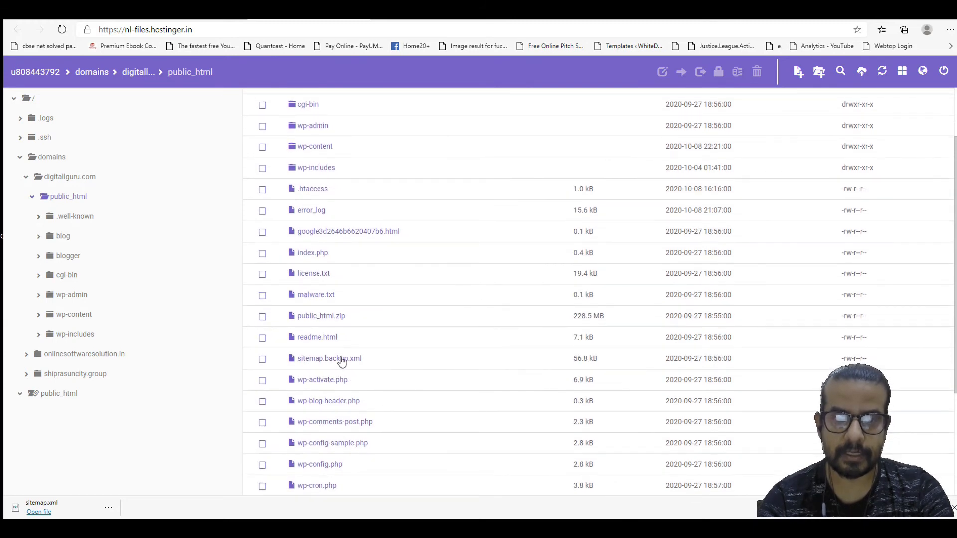
{"action": "scroll", "coordinate": [405, 357], "scroll_direction": "down", "scroll_amount": 2}
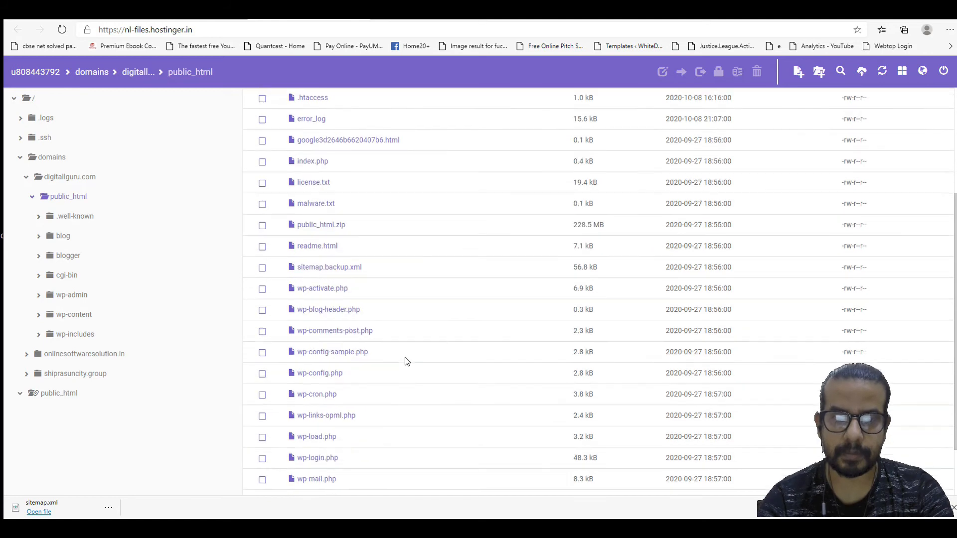
{"action": "scroll", "coordinate": [405, 357], "scroll_direction": "down", "scroll_amount": 2}
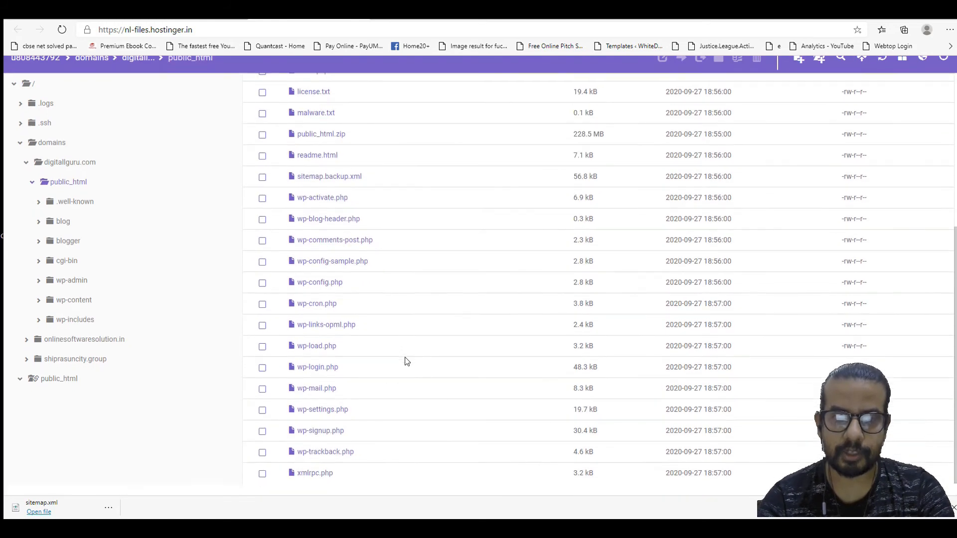
{"action": "scroll", "coordinate": [405, 357], "scroll_direction": "up", "scroll_amount": 3}
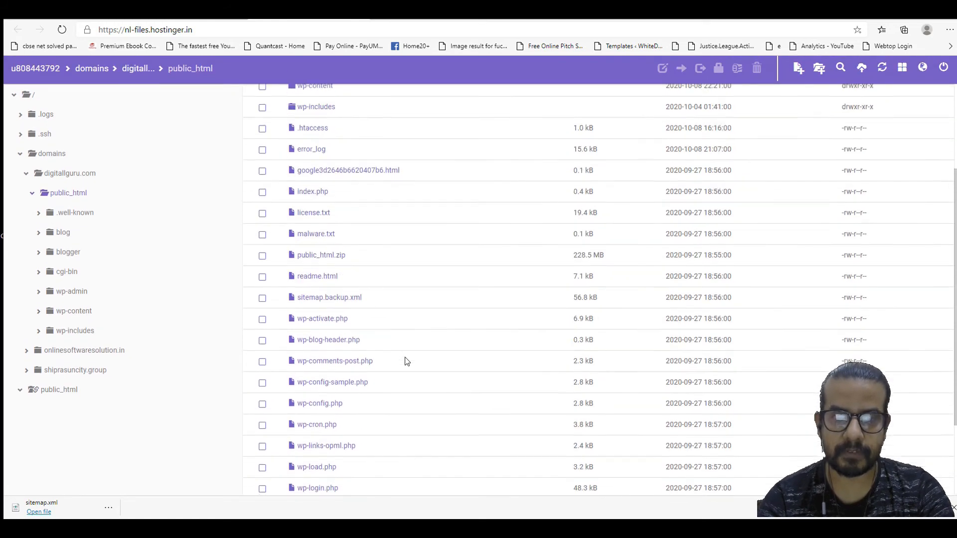
{"action": "scroll", "coordinate": [405, 357], "scroll_direction": "up", "scroll_amount": 2}
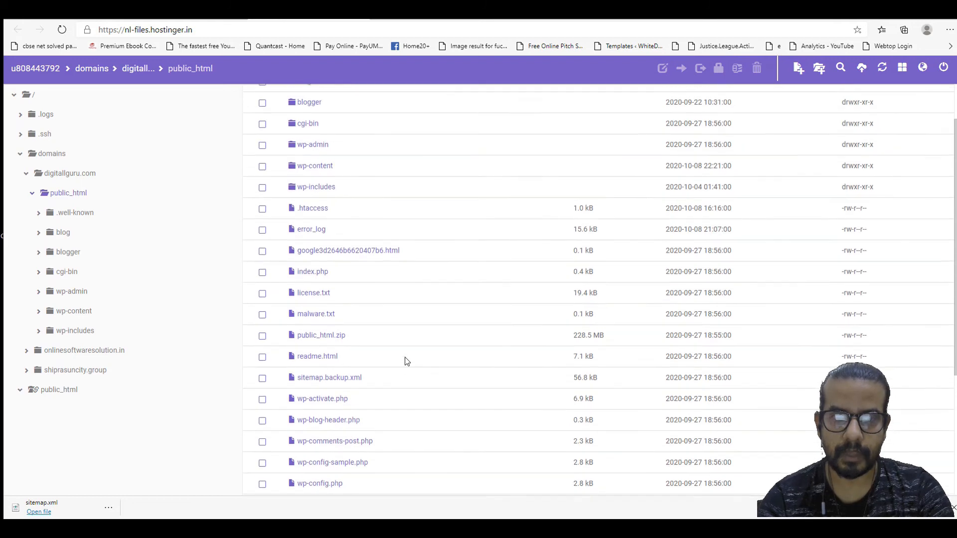
{"action": "left_click", "coordinate": [262, 380]}
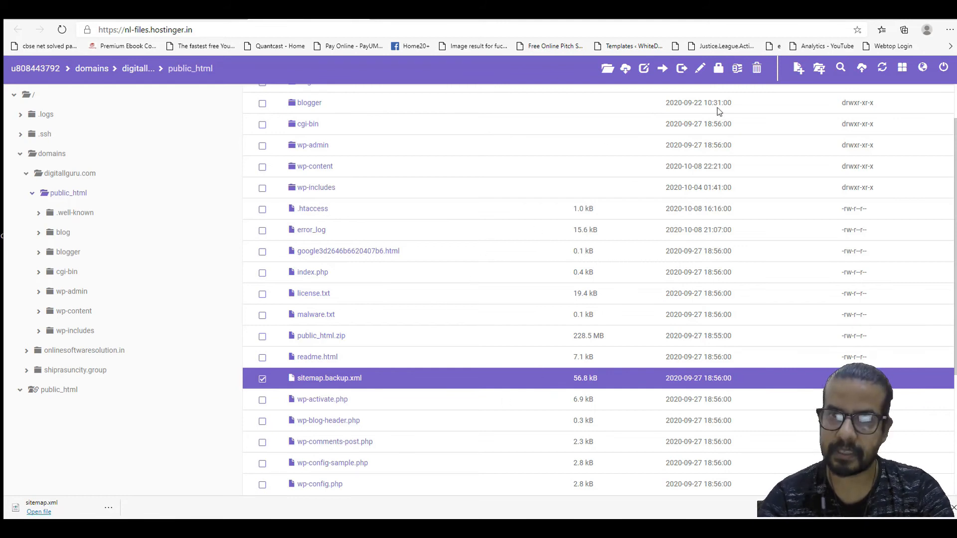
{"action": "left_click", "coordinate": [757, 71]}
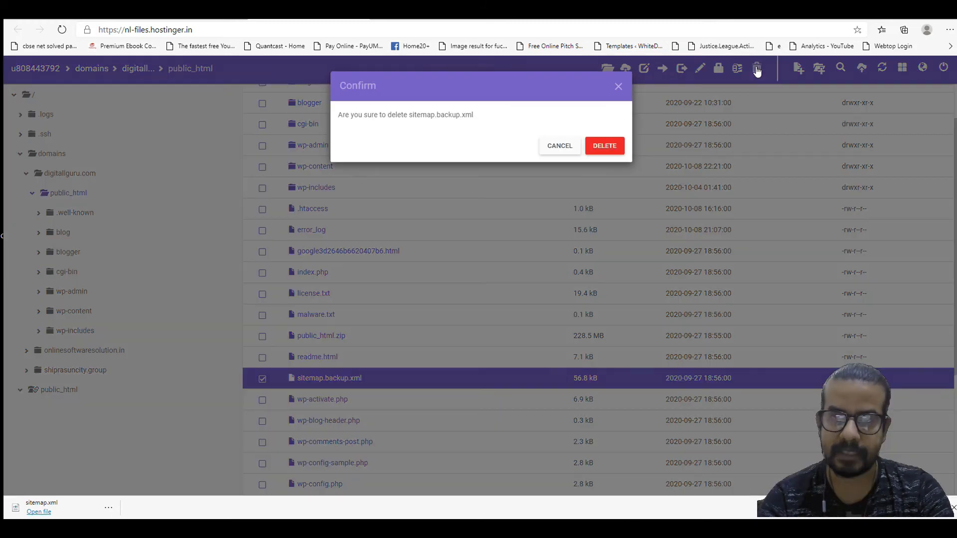
{"action": "left_click", "coordinate": [617, 146]}
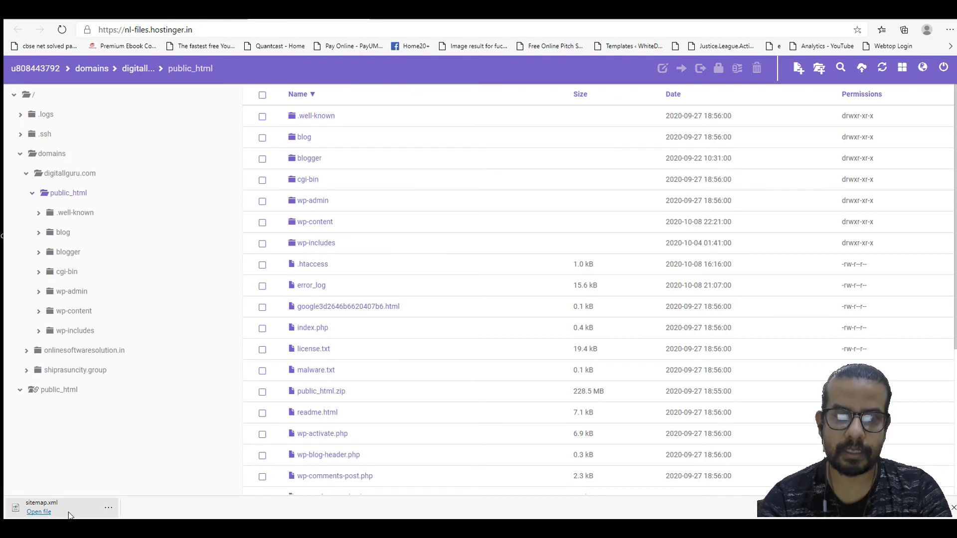
Upload the downloaded sitemap.xml to the public_html folder of digitallguru.com and check the file list.
{"action": "left_click_drag", "start_coordinate": [70, 515], "coordinate": [473, 283]}
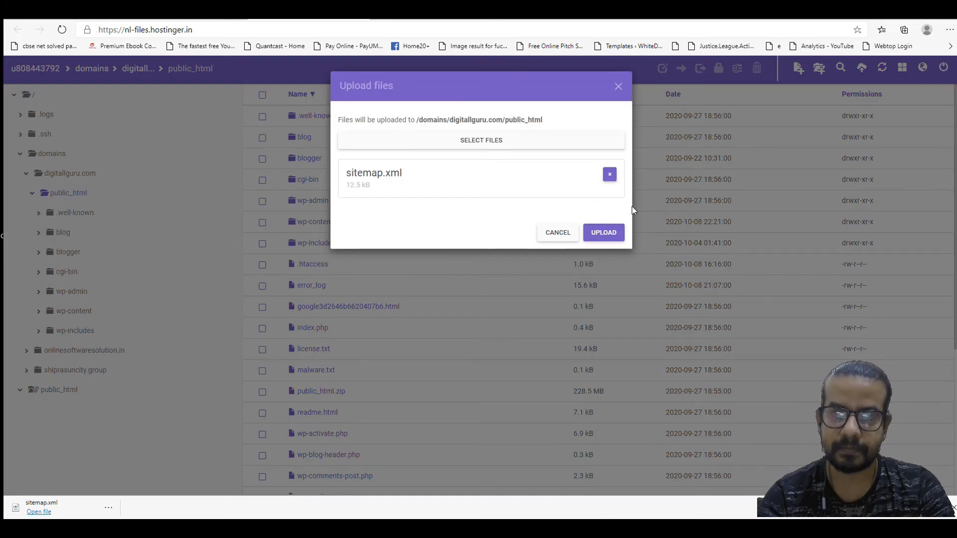
{"action": "left_click", "coordinate": [609, 233]}
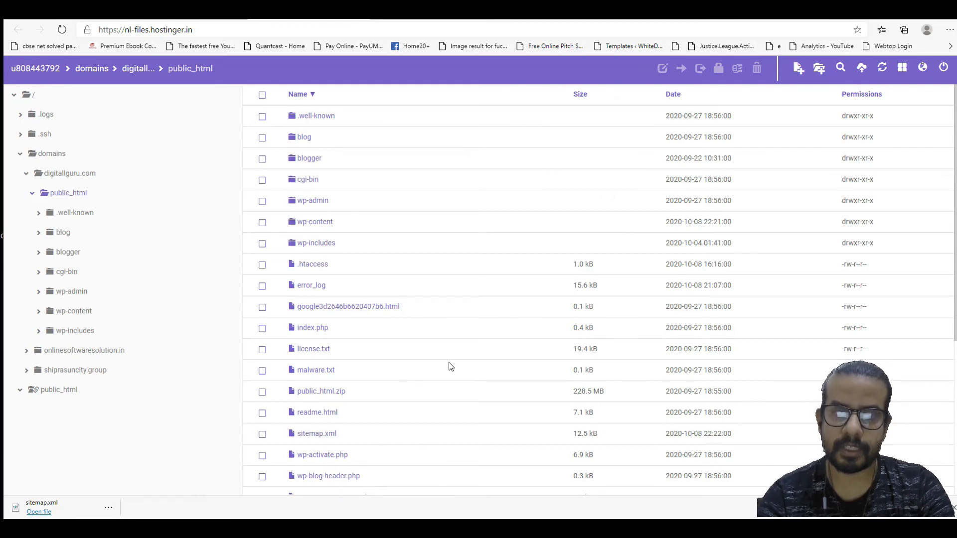
{"action": "scroll", "coordinate": [449, 362], "scroll_direction": "down", "scroll_amount": 5}
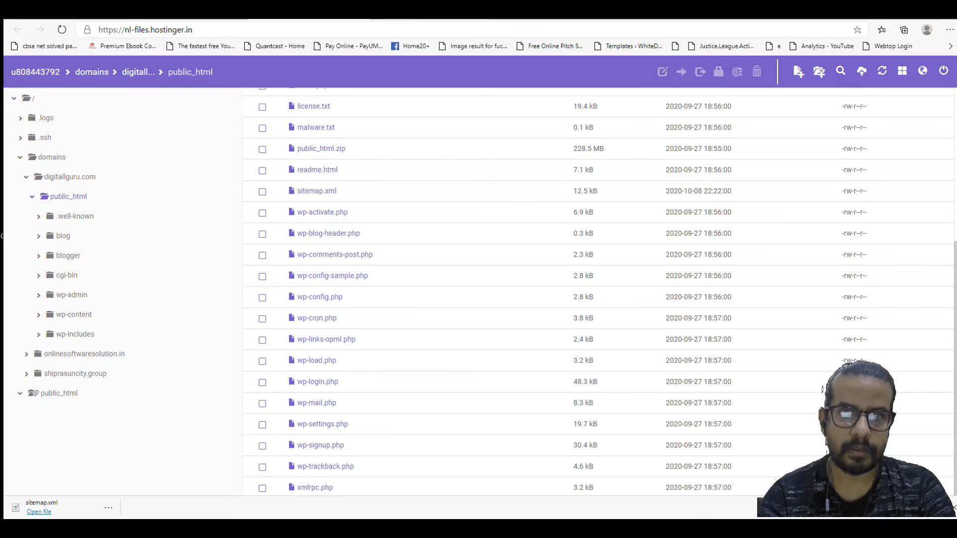
Switch back to Google Search Console, submit sitemap.xml as a new sitemap for digitallguru.com and reload the Sitemaps report.
{"action": "left_click", "coordinate": [403, 12]}
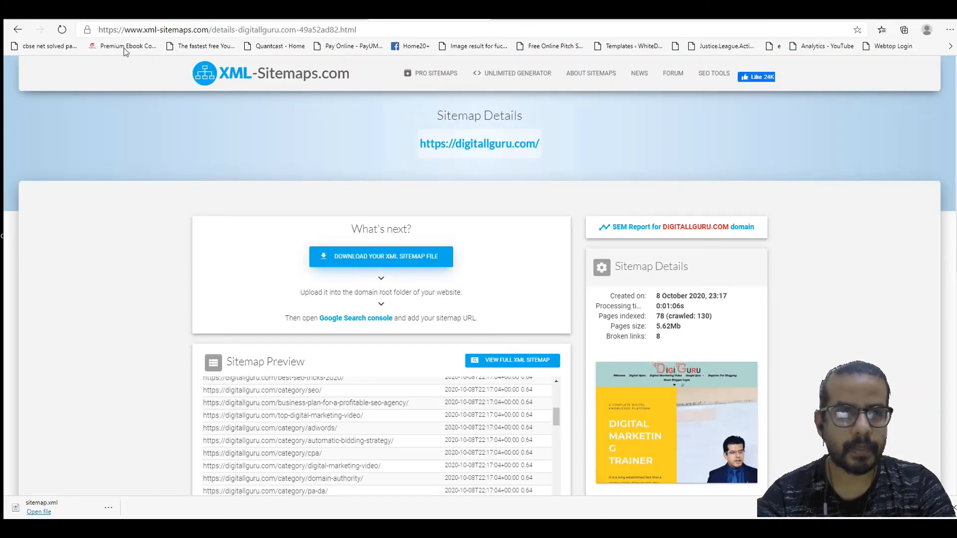
{"action": "left_click", "coordinate": [100, 12]}
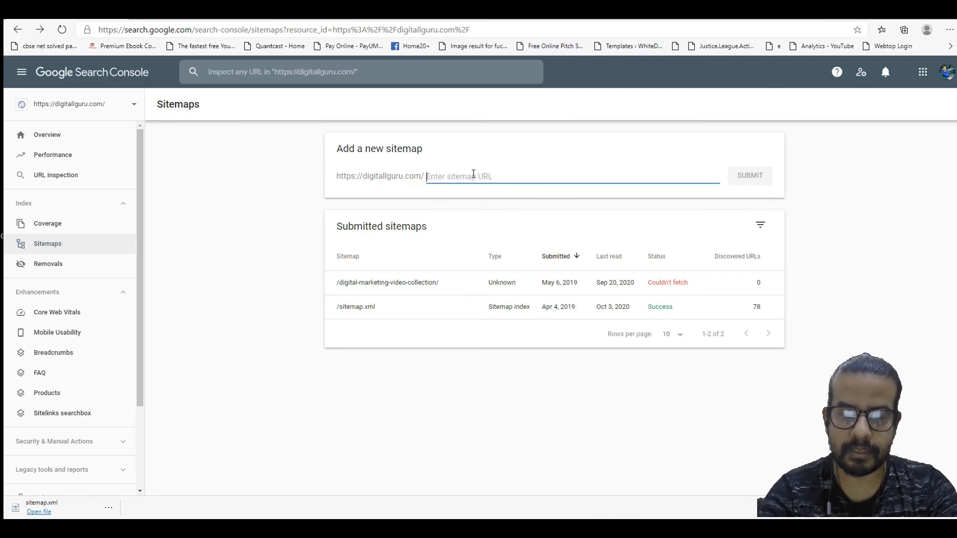
{"action": "type", "text": "sitemap"}
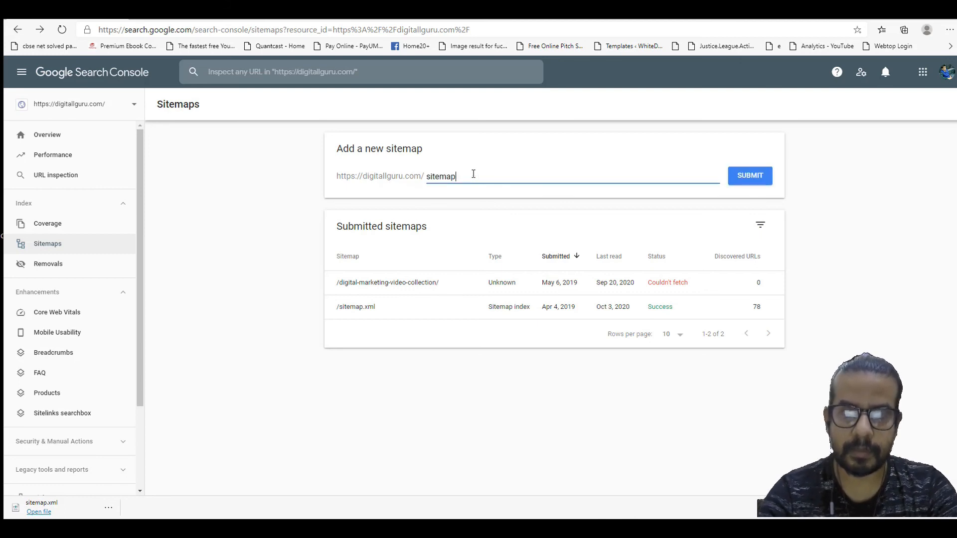
{"action": "type", "text": ".xml"}
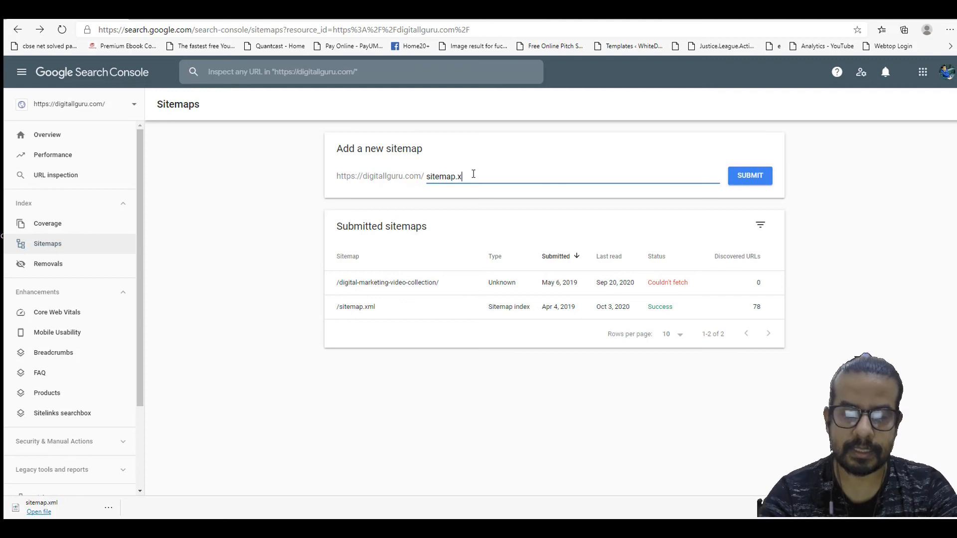
{"action": "left_click", "coordinate": [756, 177]}
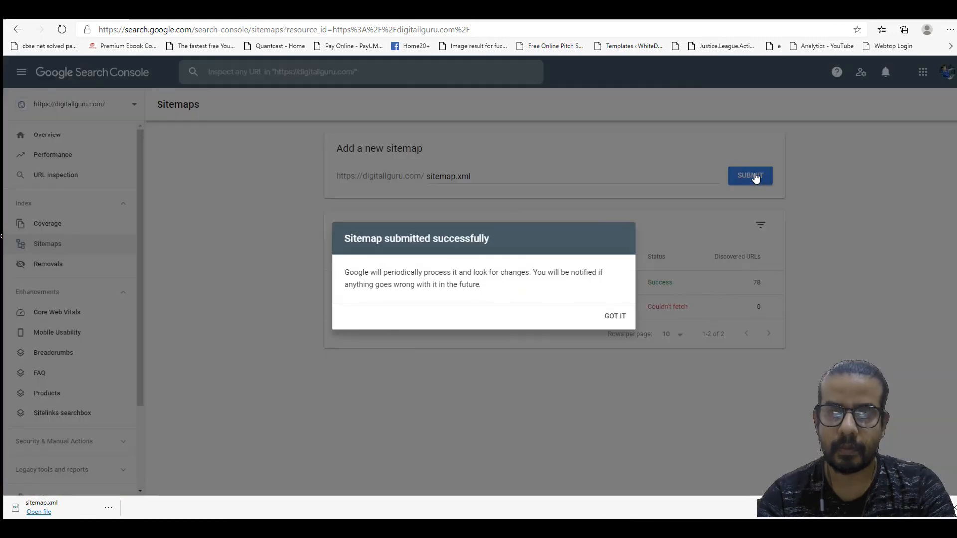
{"action": "left_click", "coordinate": [616, 318]}
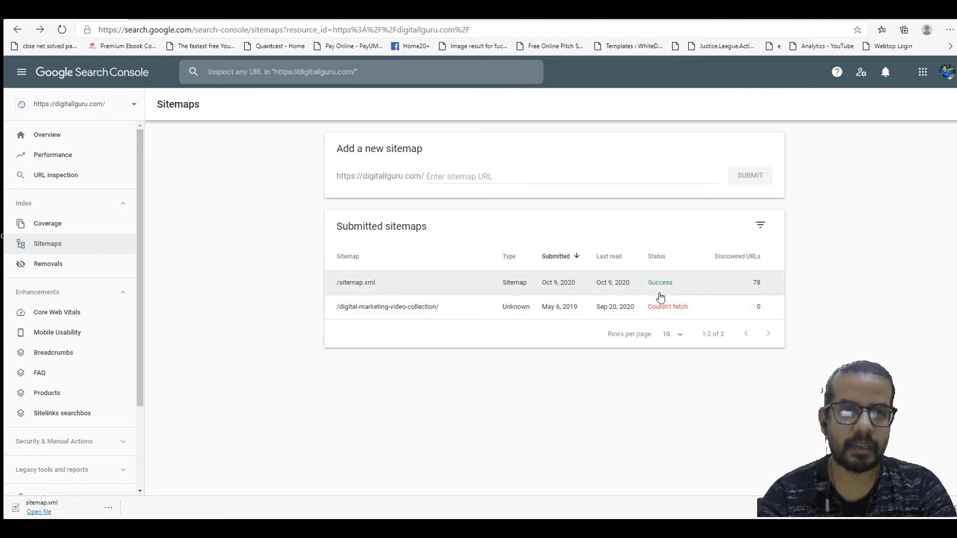
{"action": "left_click", "coordinate": [62, 31]}
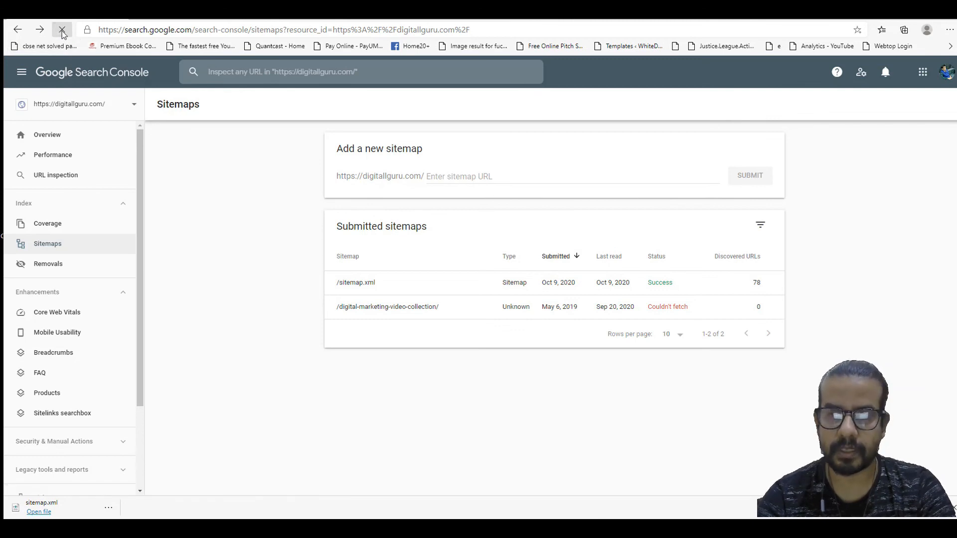